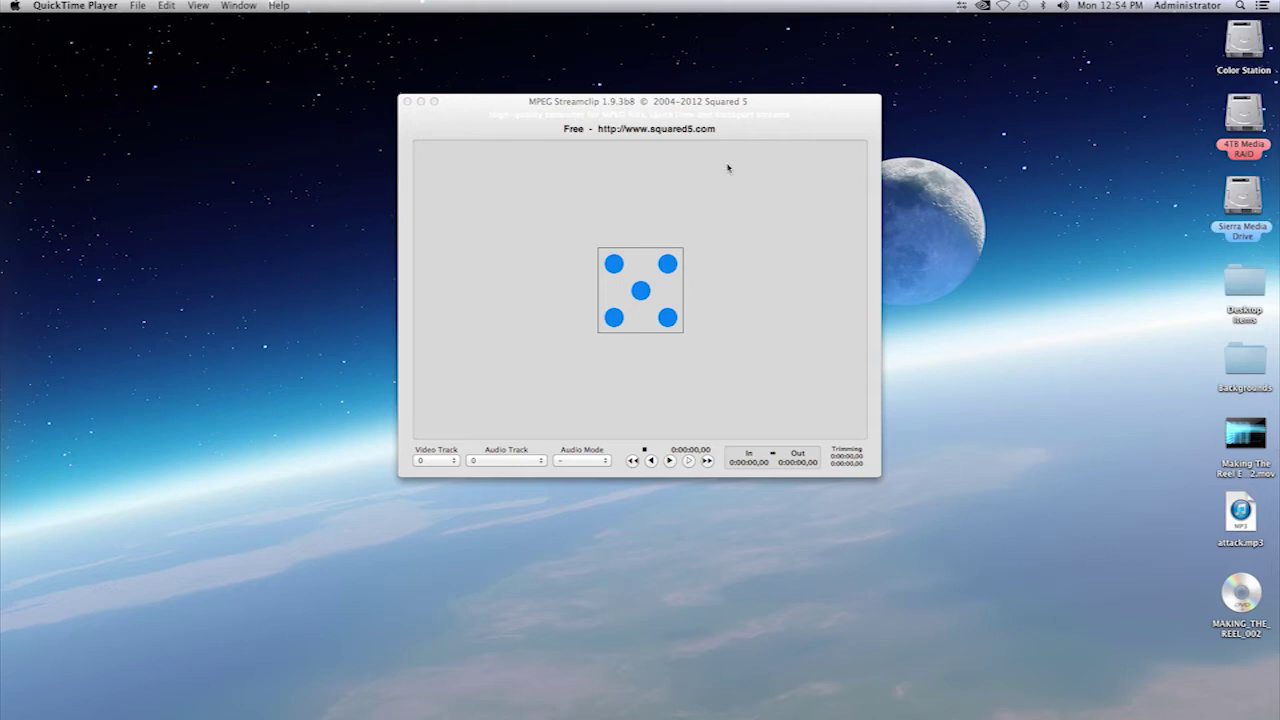
Load Making The Reel Episode 2.mov into MPEG Streamclip by dragging it onto the window
mouse_move(760, 129)
left_mouse_down()
mouse_move(747, 147)
mouse_move(769, 133)
left_mouse_up()
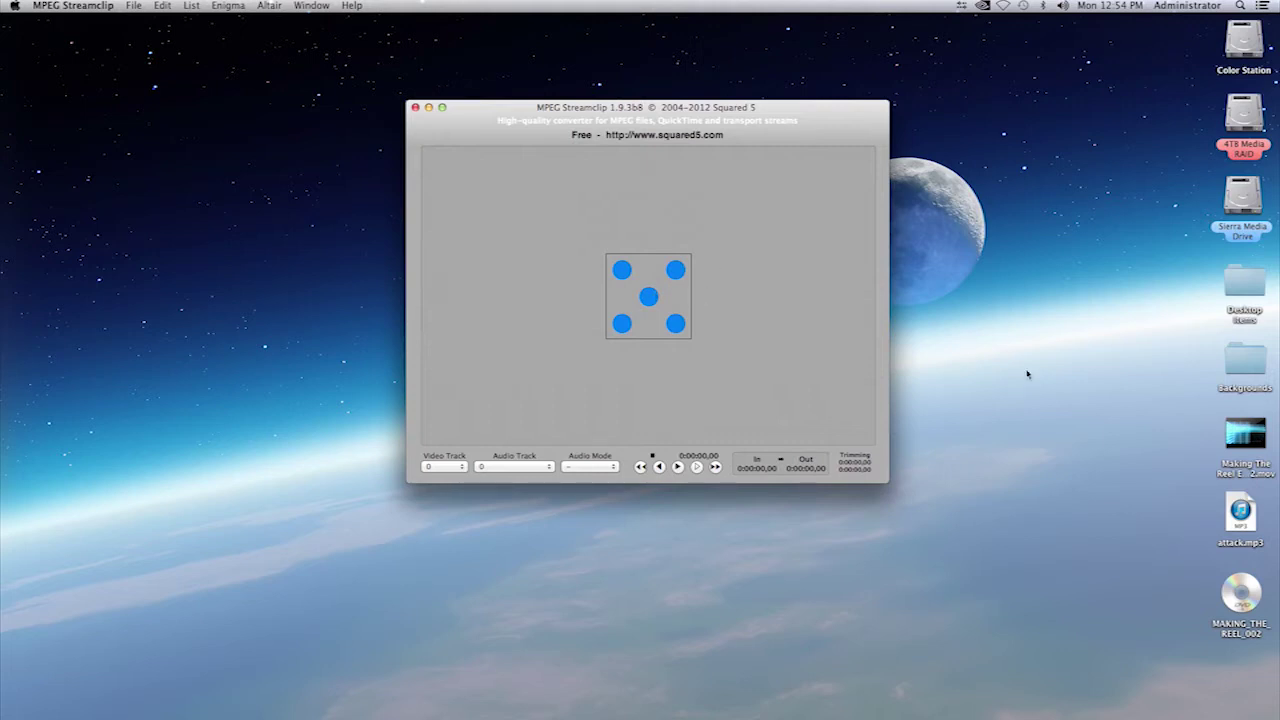
left_click(1261, 438)
left_click_drag(1261, 438, 666, 298)
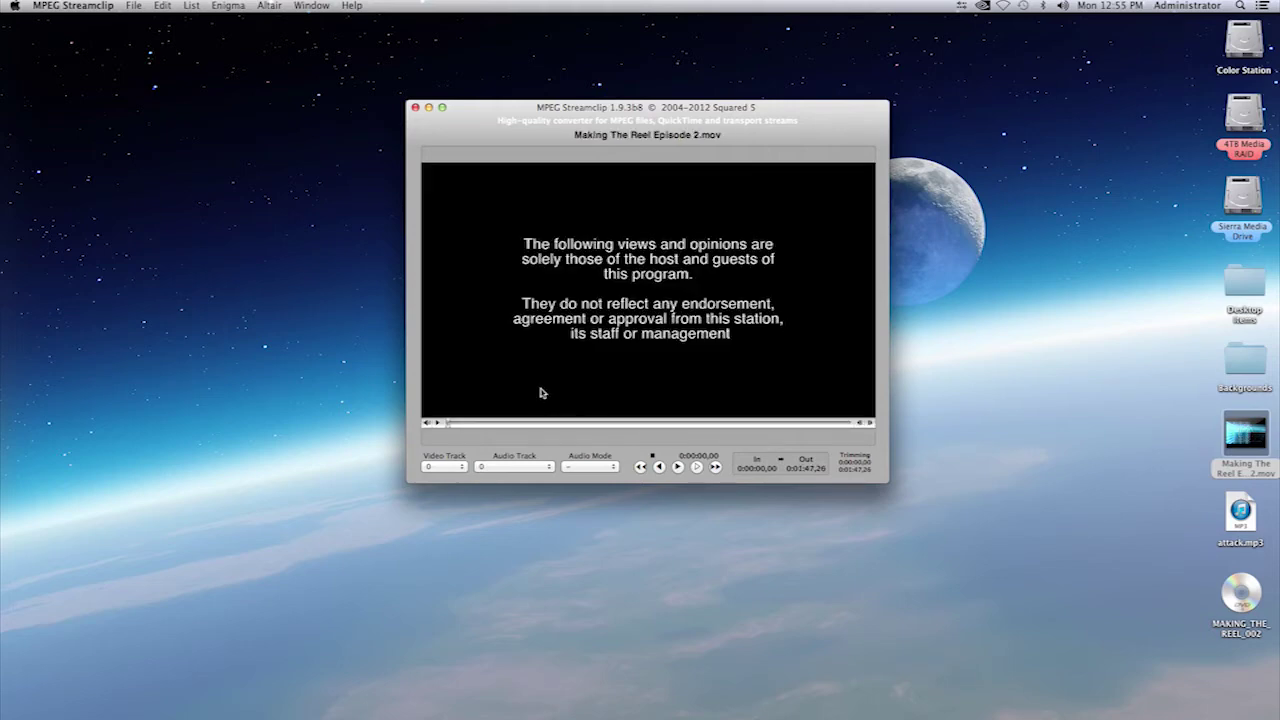
Trim the clip with In point 0:00:08,02 and Out point 0:00:14,24
left_click_drag(474, 425, 448, 426)
left_click(478, 423)
key("i")
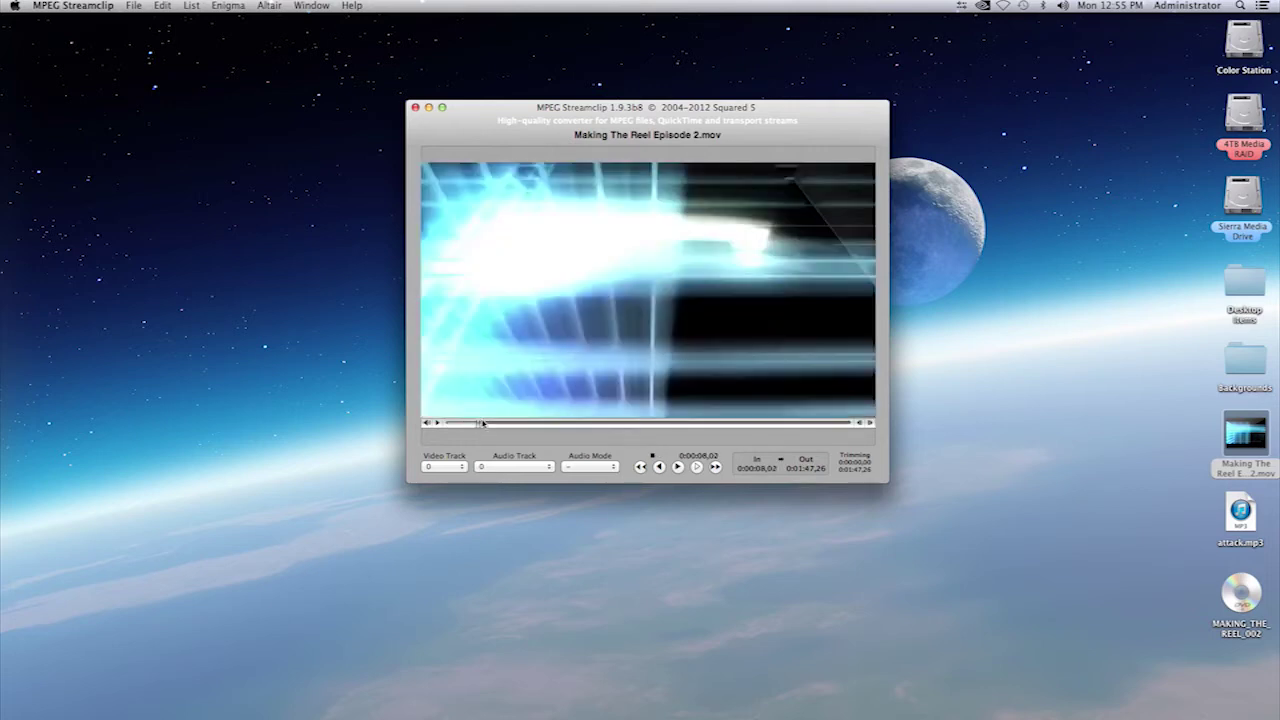
left_click(509, 423)
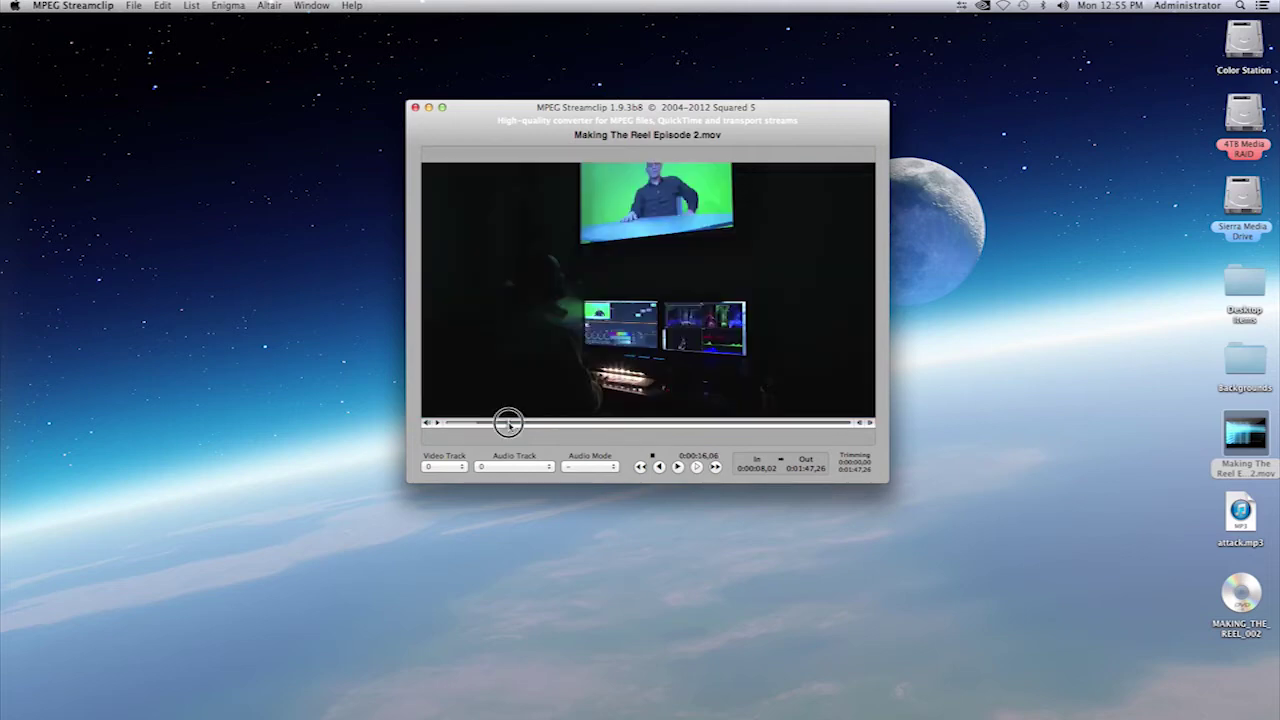
left_click_drag(509, 423, 503, 423)
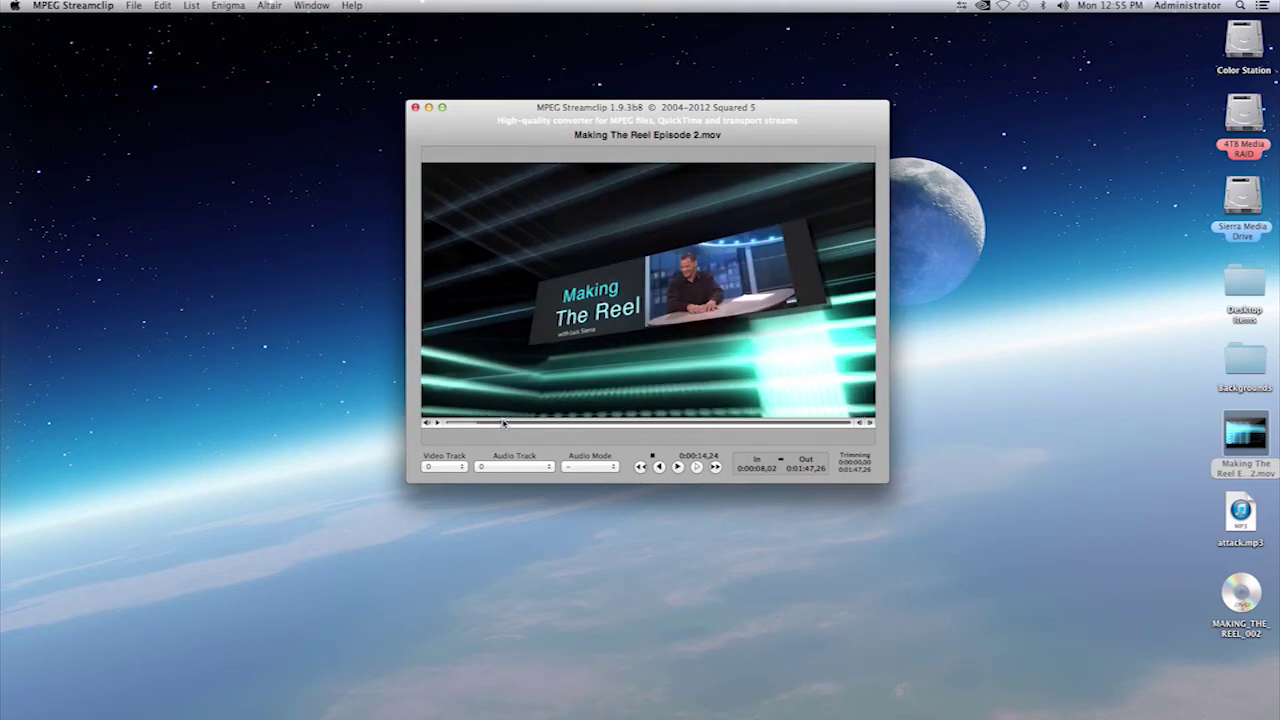
key("o")
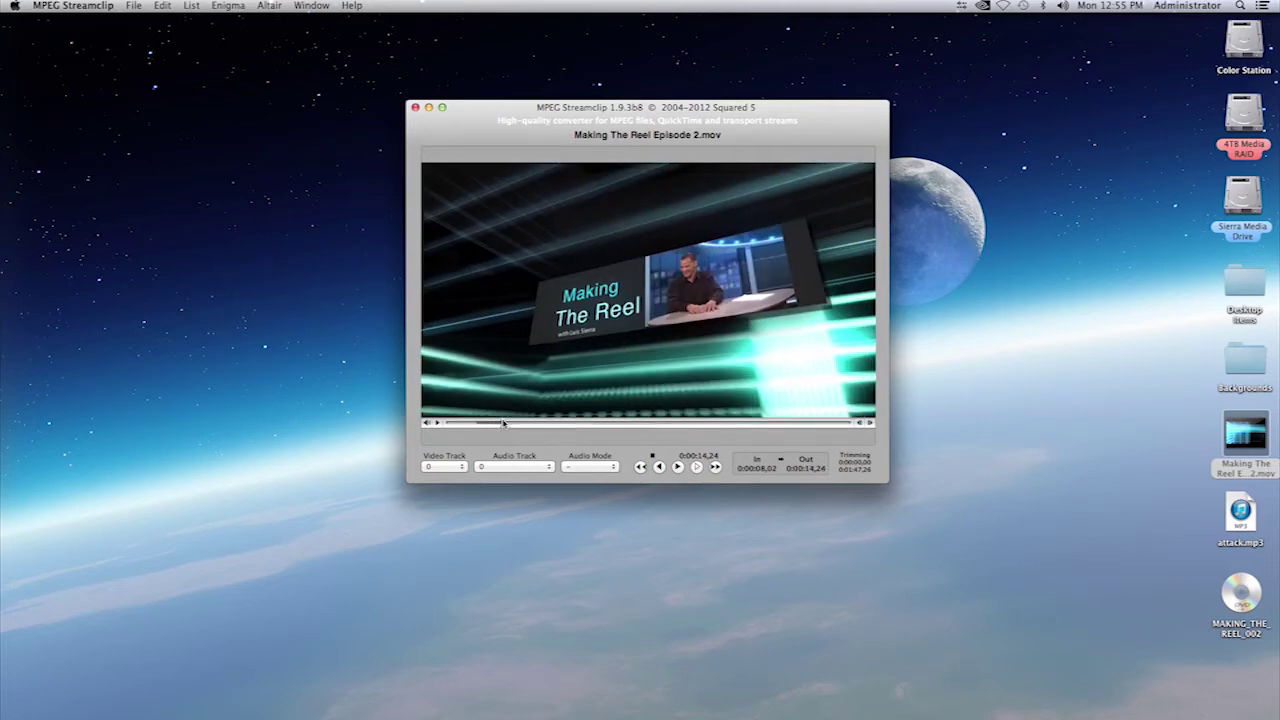
Start File > Export to QuickTime and move the Movie Exporter dialog down and right
left_click(134, 7)
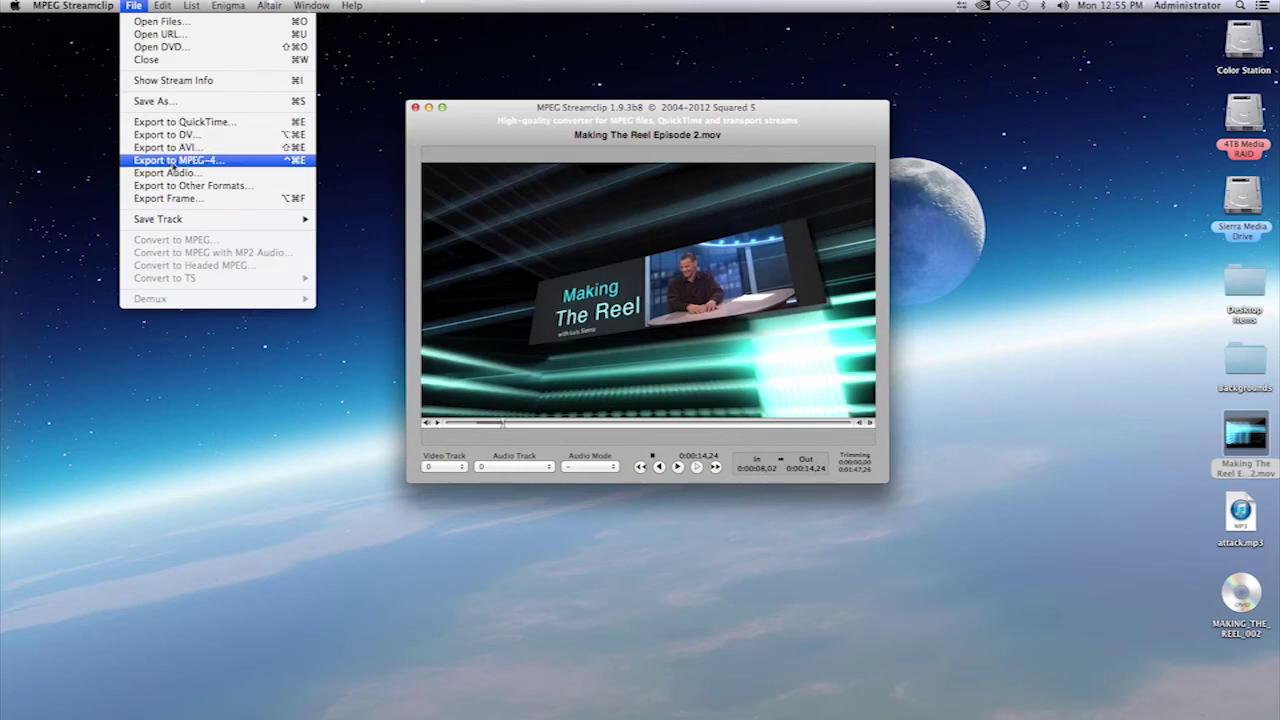
left_click(175, 121)
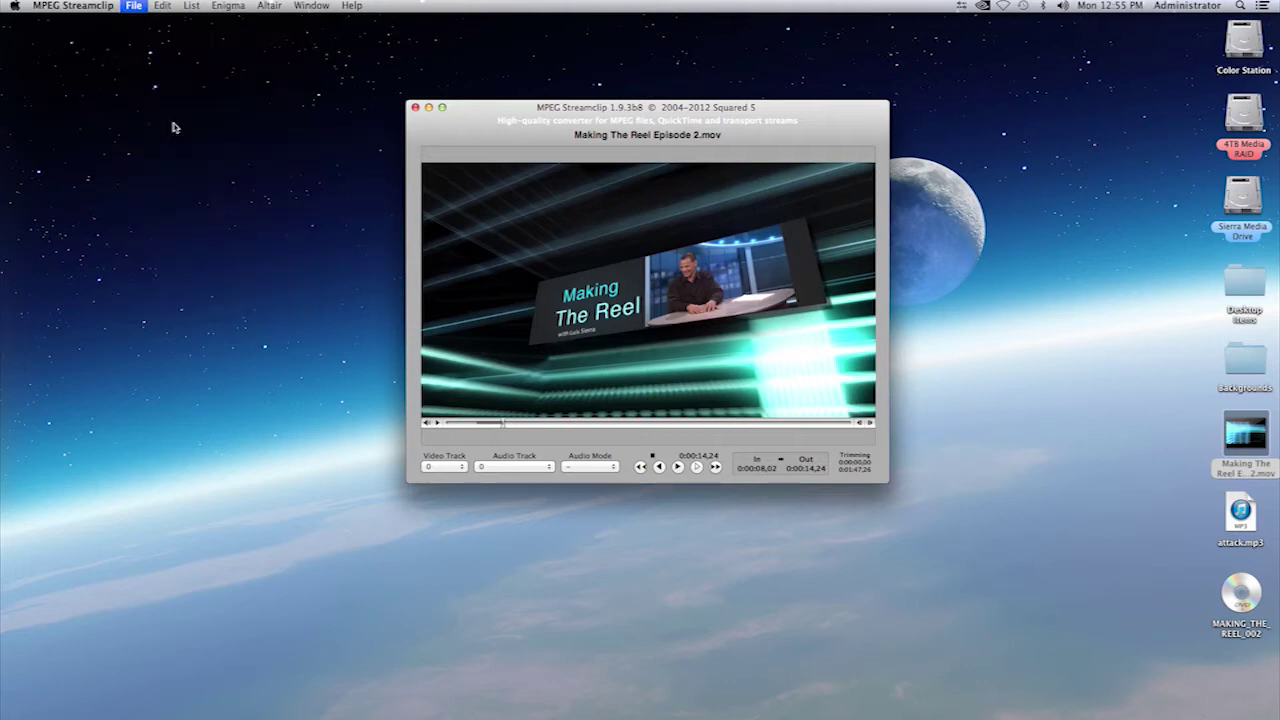
left_click_drag(750, 103, 828, 130)
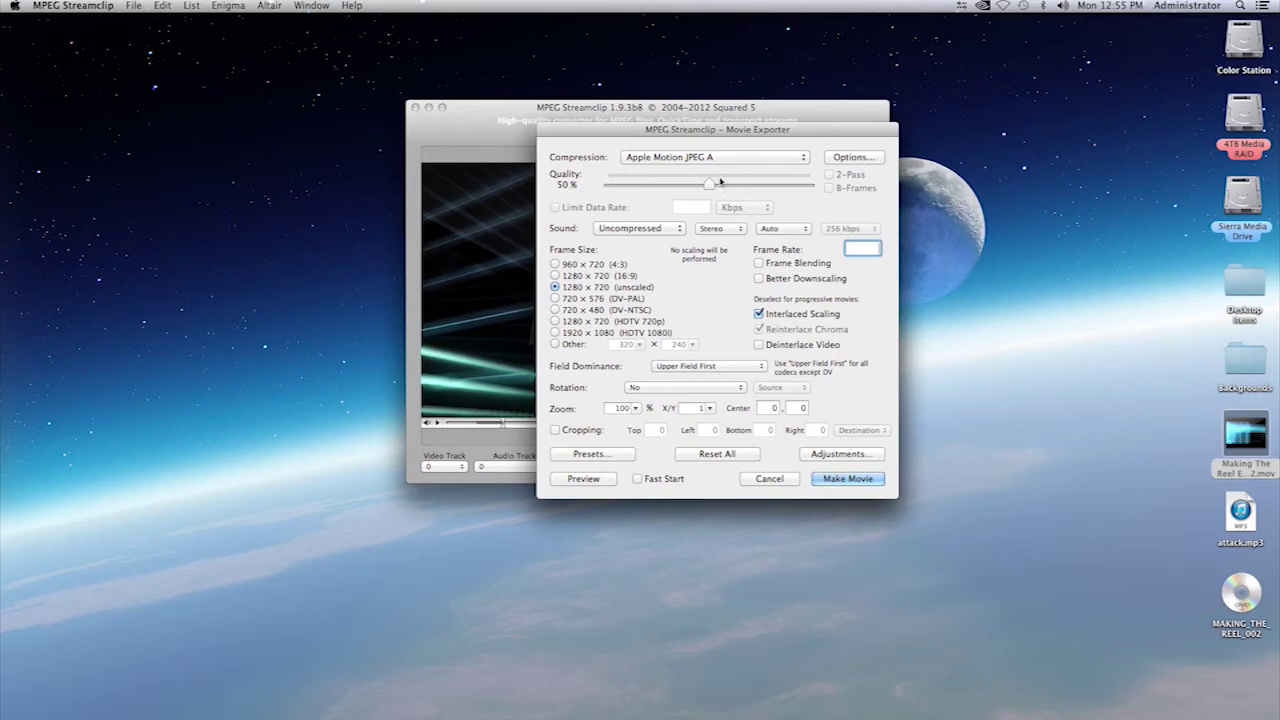
left_click(804, 158)
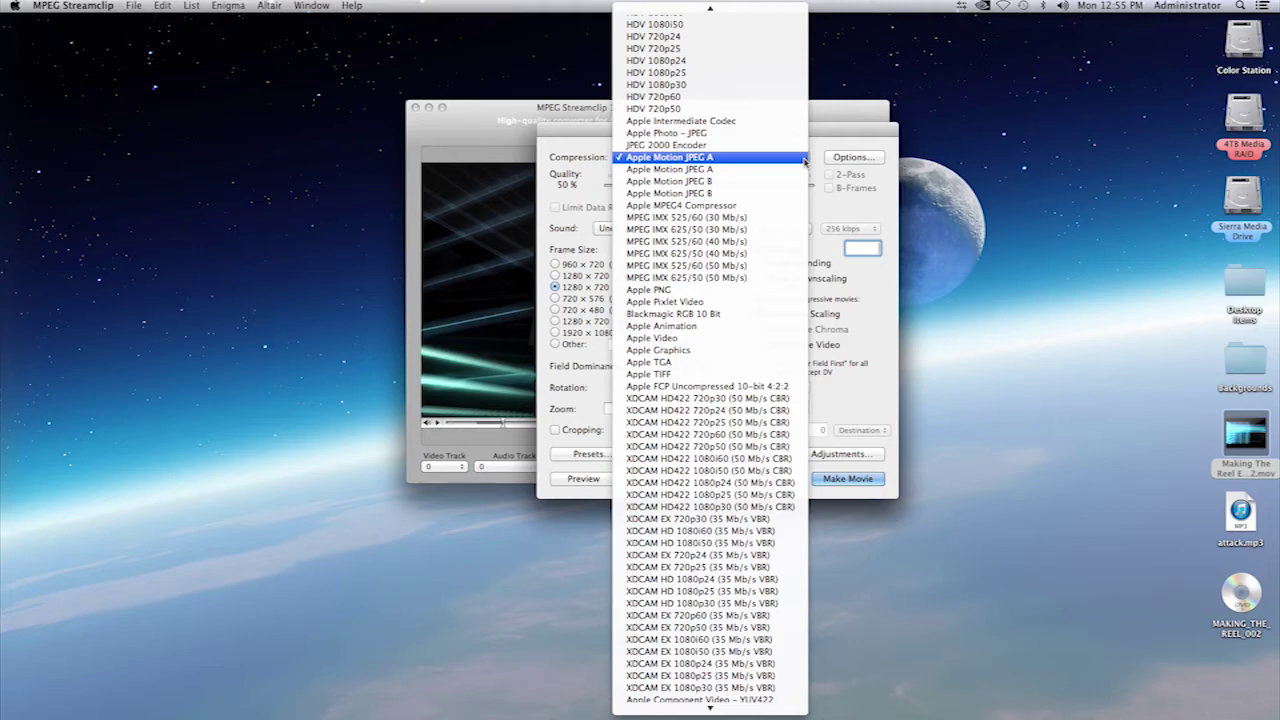
Pick Apple ProRes 422 from the compression codec list
mouse_move(748, 9)
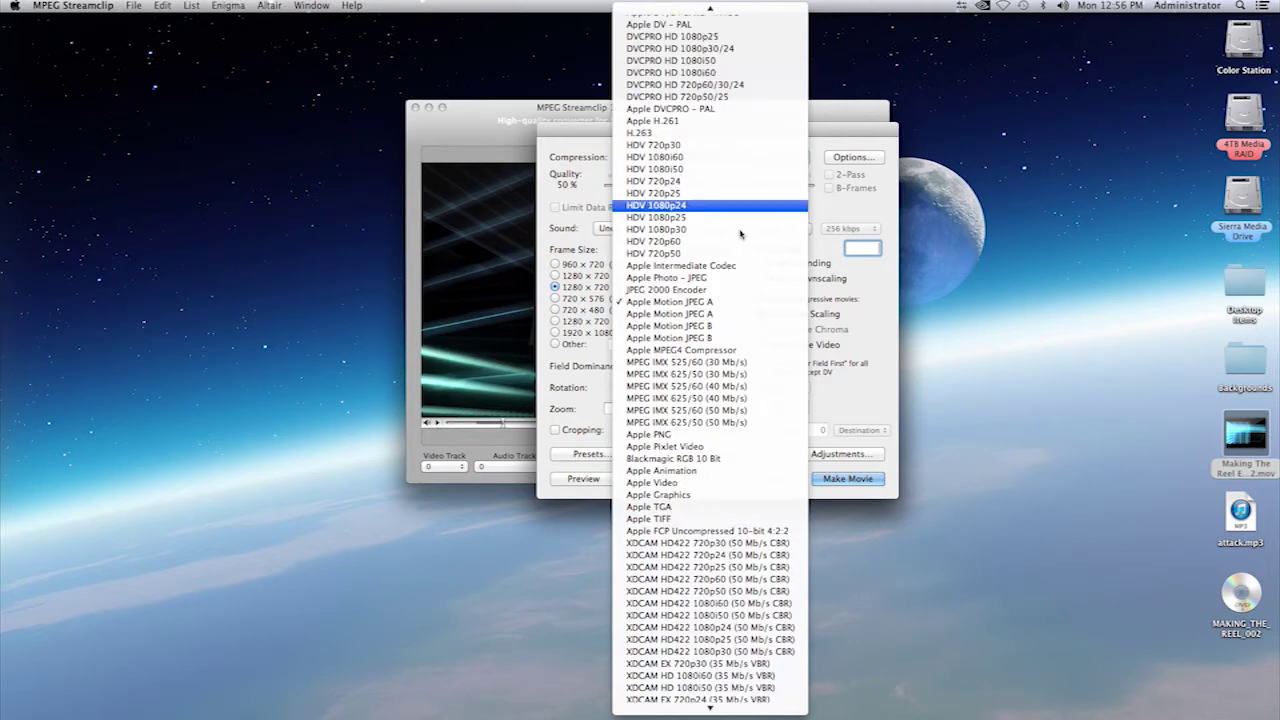
scroll(740, 623, "down", 2)
scroll(720, 90, "up", 5)
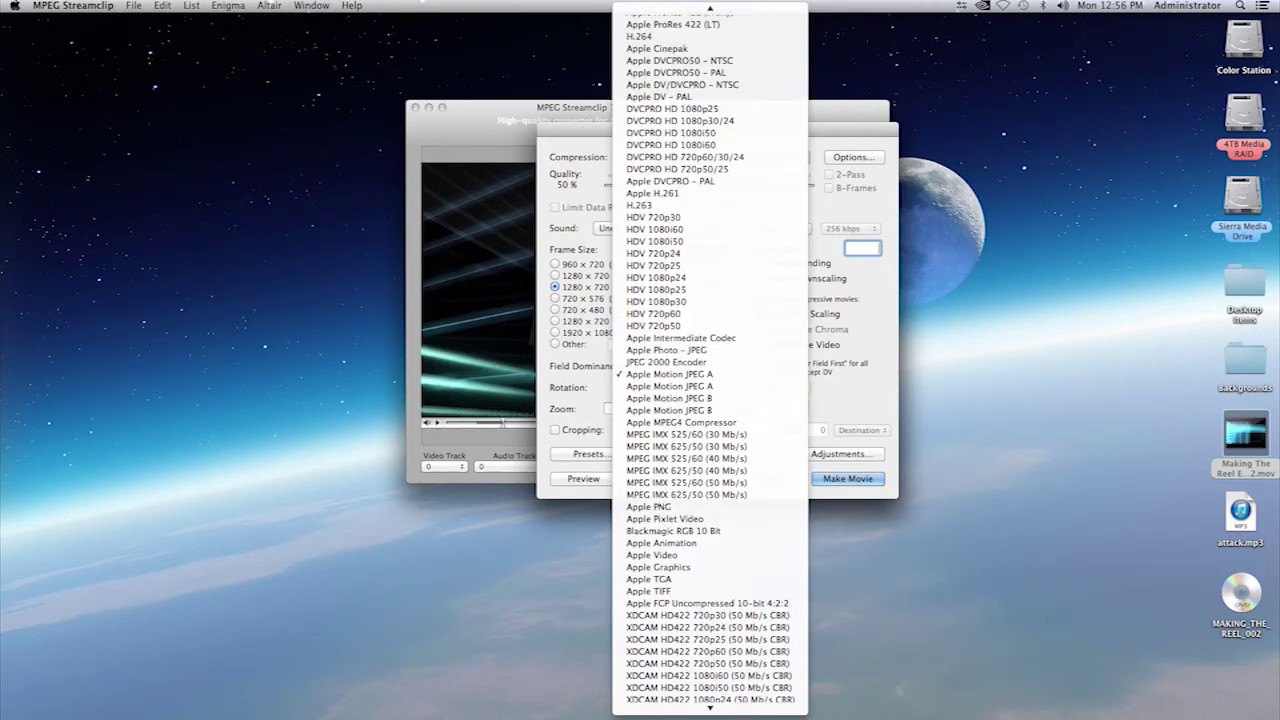
scroll(720, 90, "up", 6)
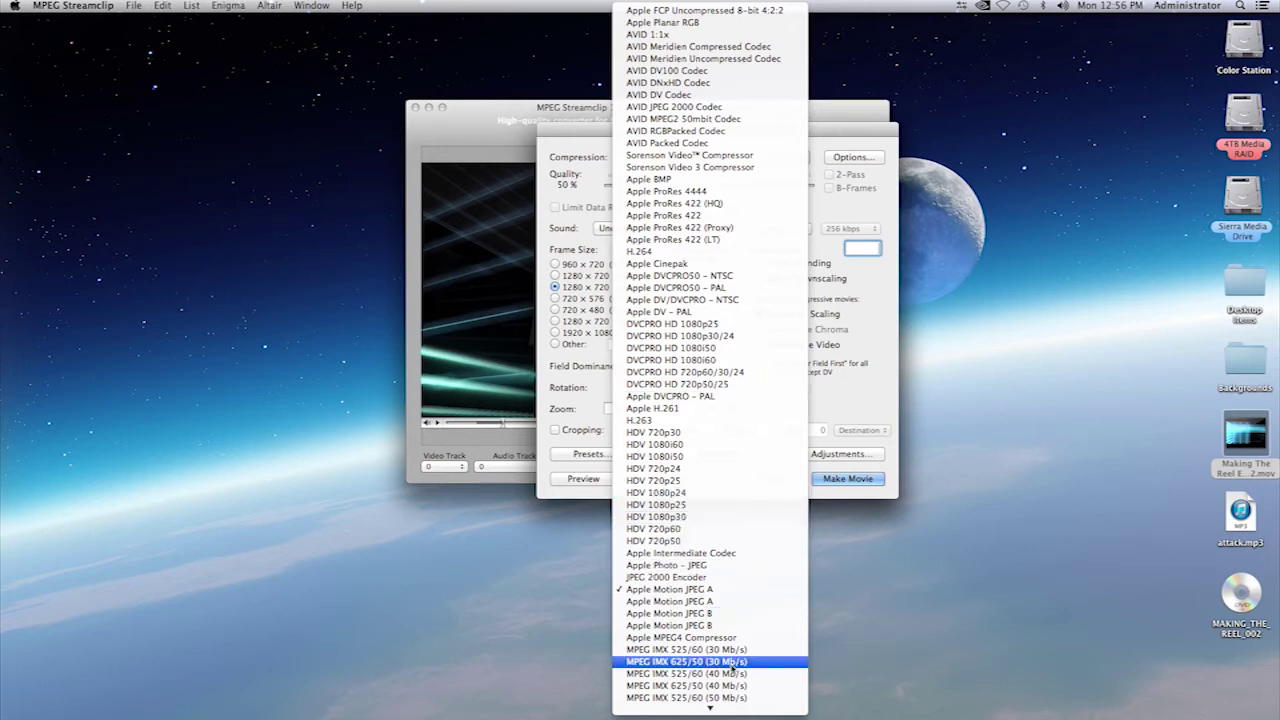
mouse_move(728, 710)
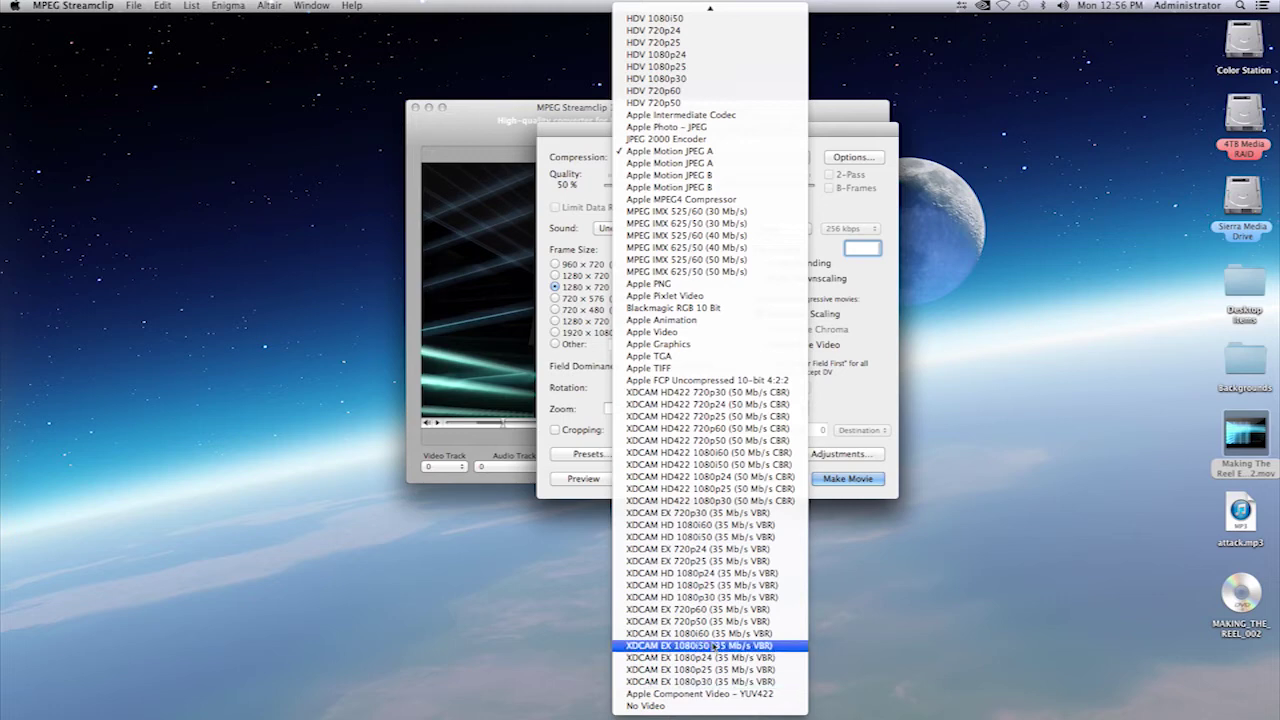
scroll(724, 32, "up", 10)
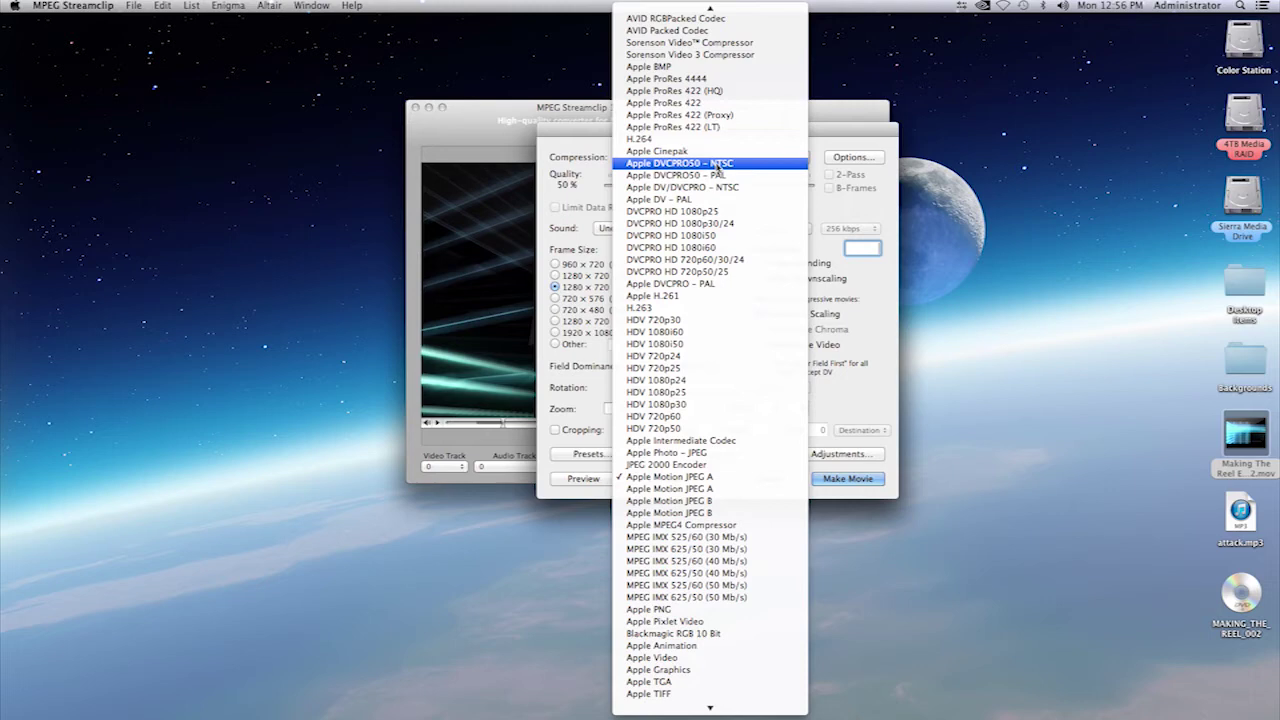
left_click(701, 103)
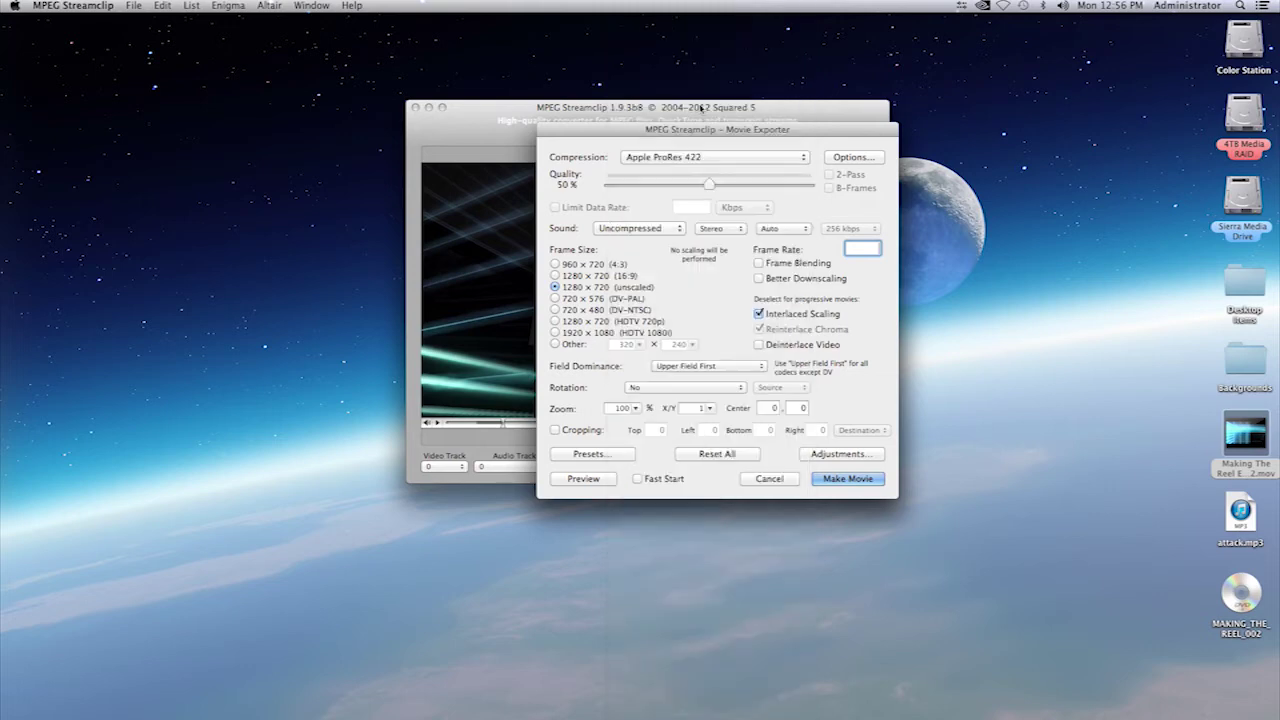
Raise export quality from 50% to 100%, leaving field dominance at Upper Field First
left_click(708, 183)
left_click_drag(708, 183, 822, 184)
left_click(760, 370)
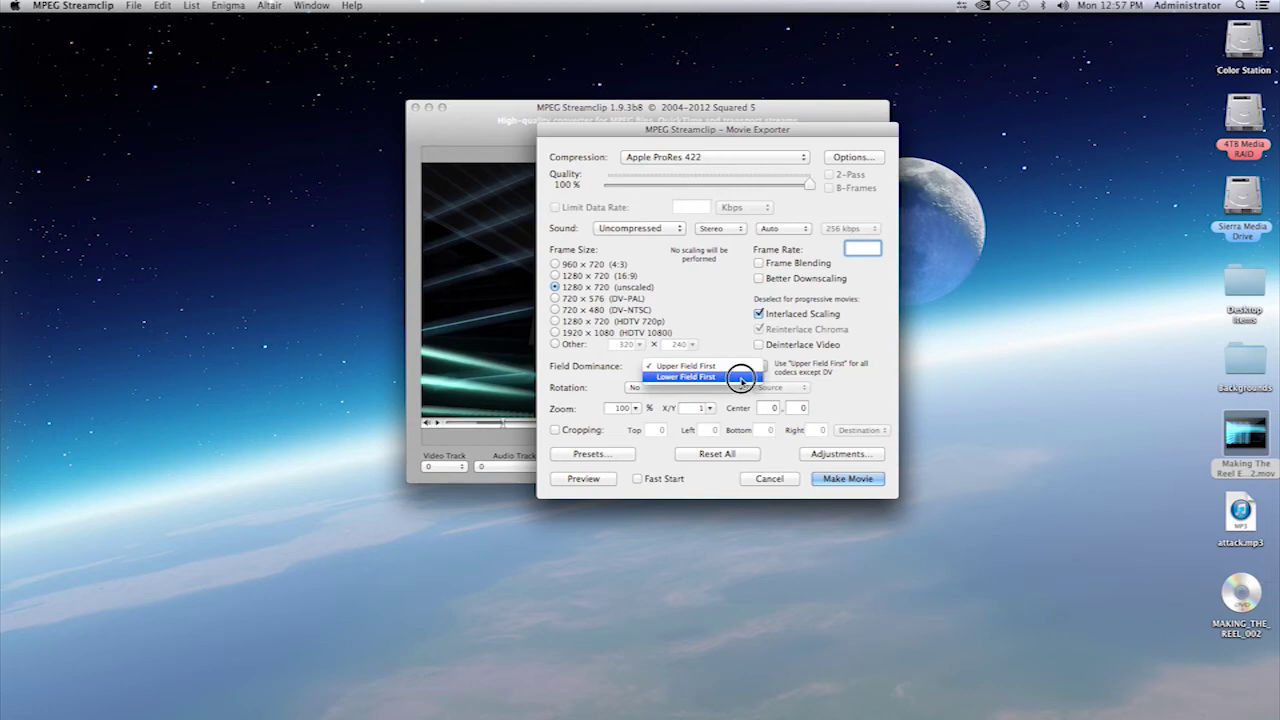
left_click(737, 381)
left_click(741, 370)
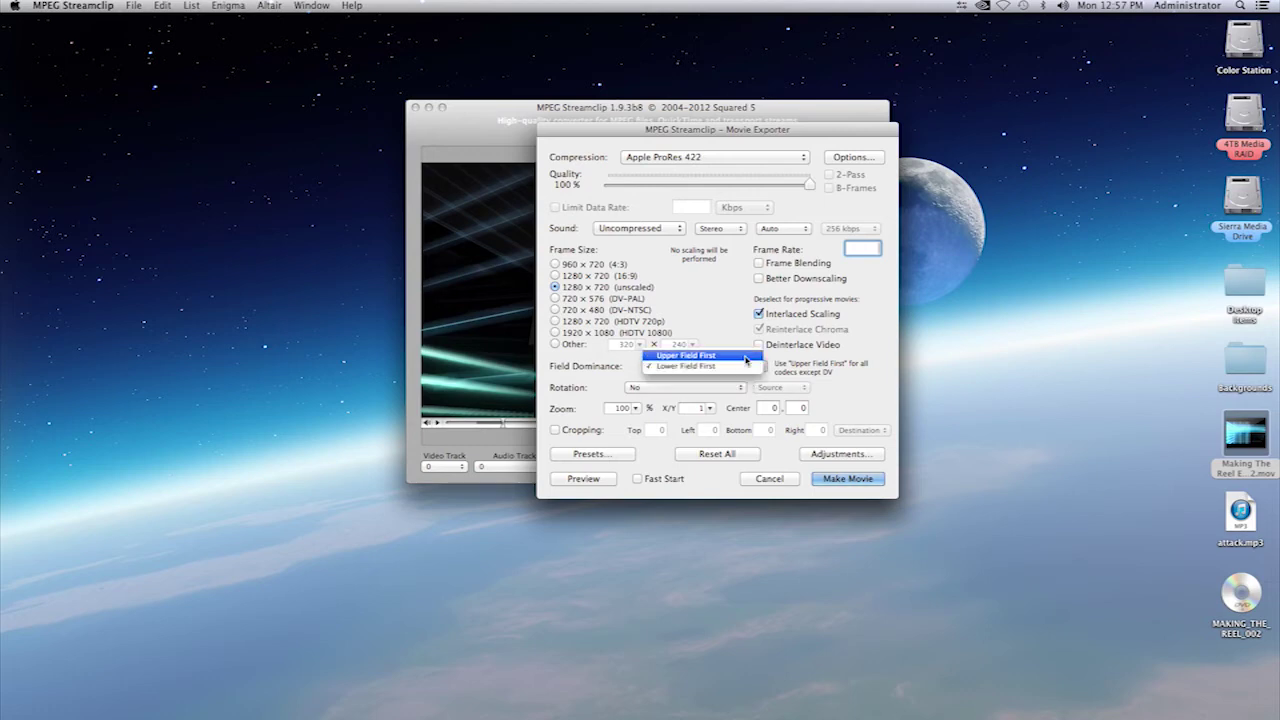
left_click(741, 362)
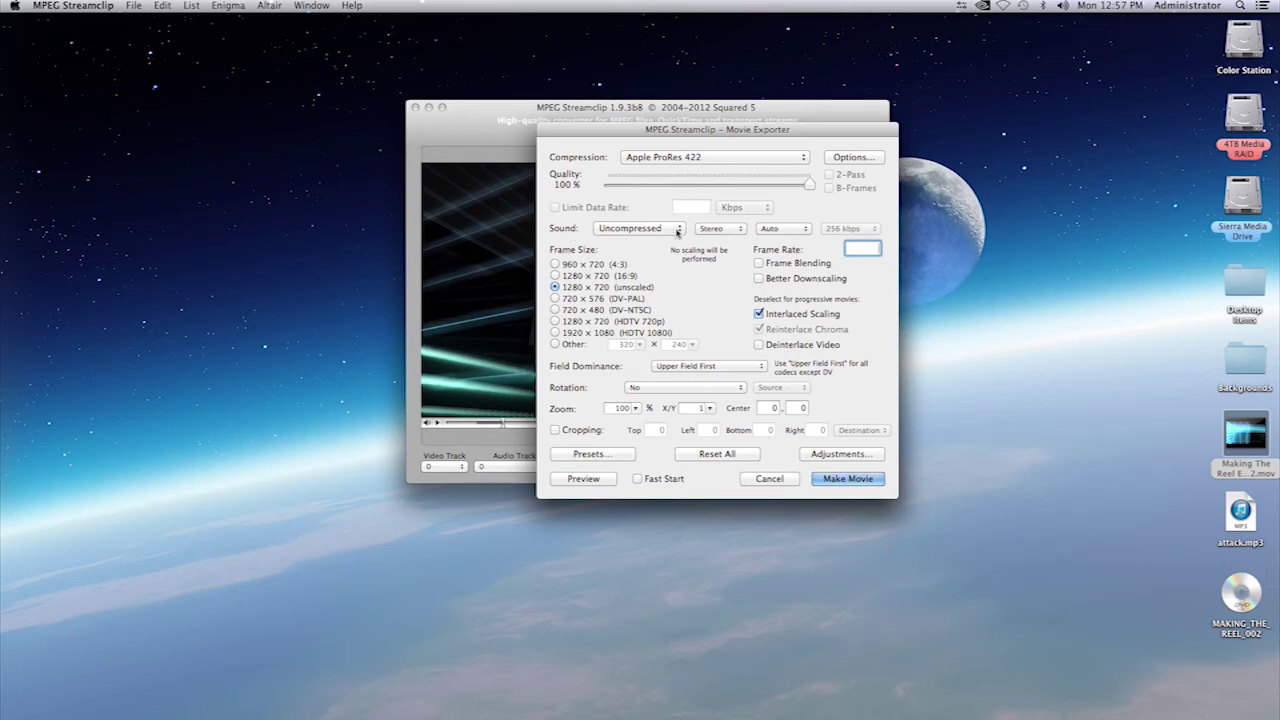
Set the sound to uncompressed stereo at 48 kHz and begin making the movie
left_click(676, 229)
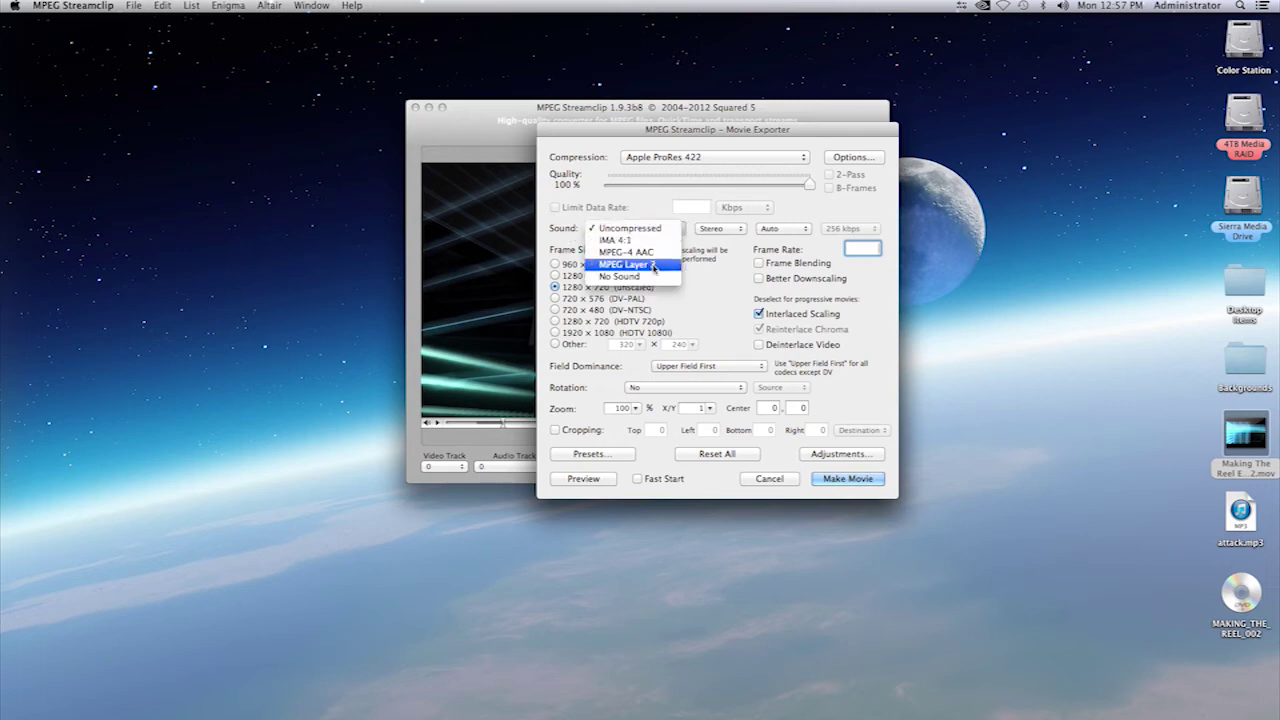
left_click(651, 214)
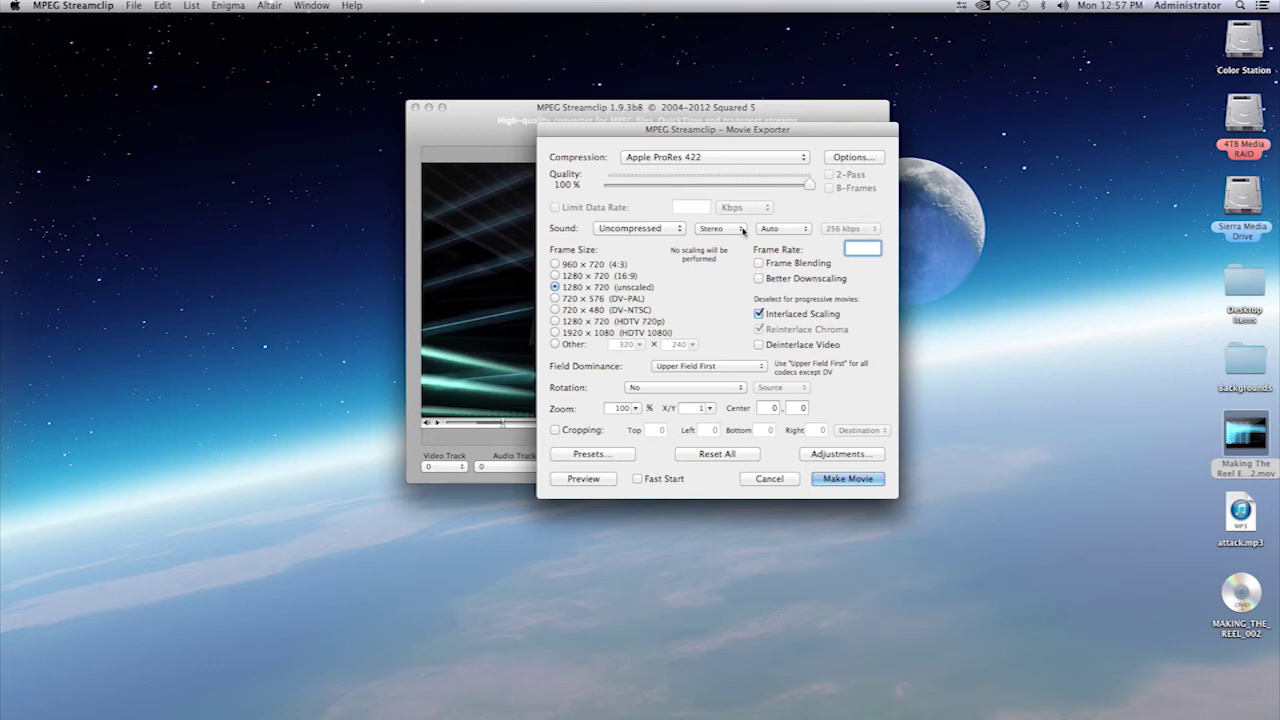
left_click(735, 229)
left_click(740, 268)
left_click(805, 229)
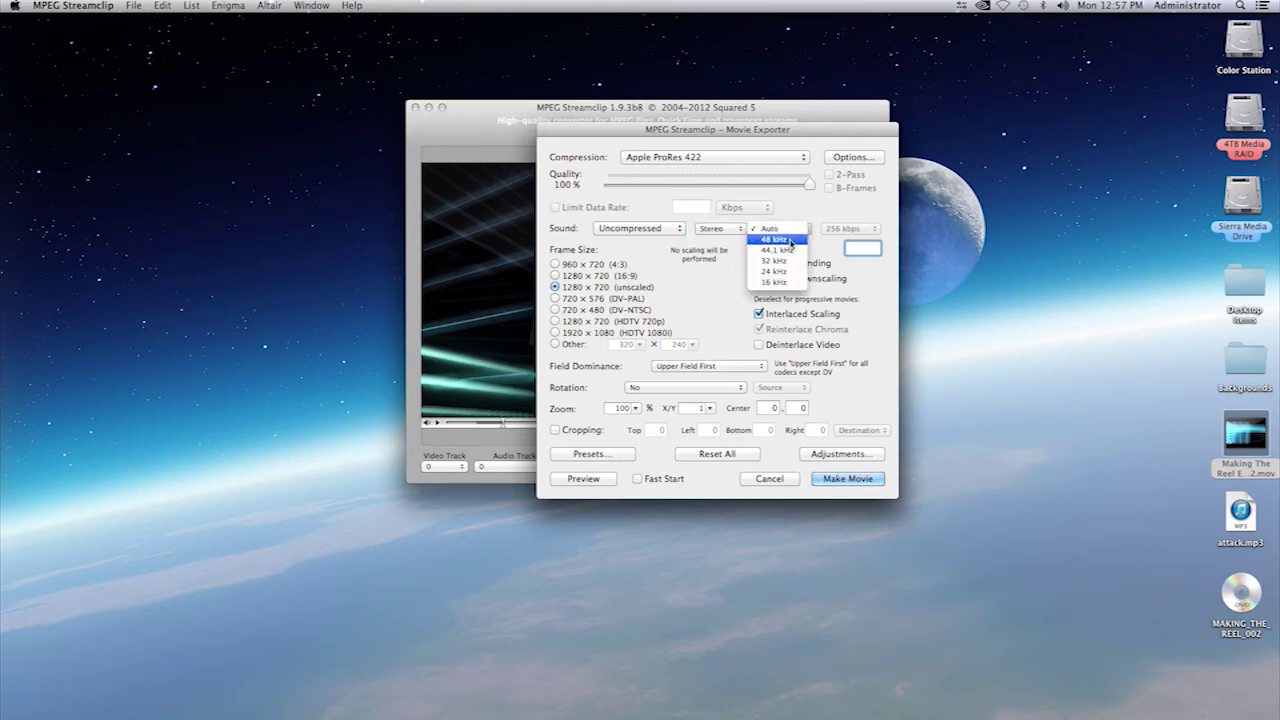
left_click(790, 242)
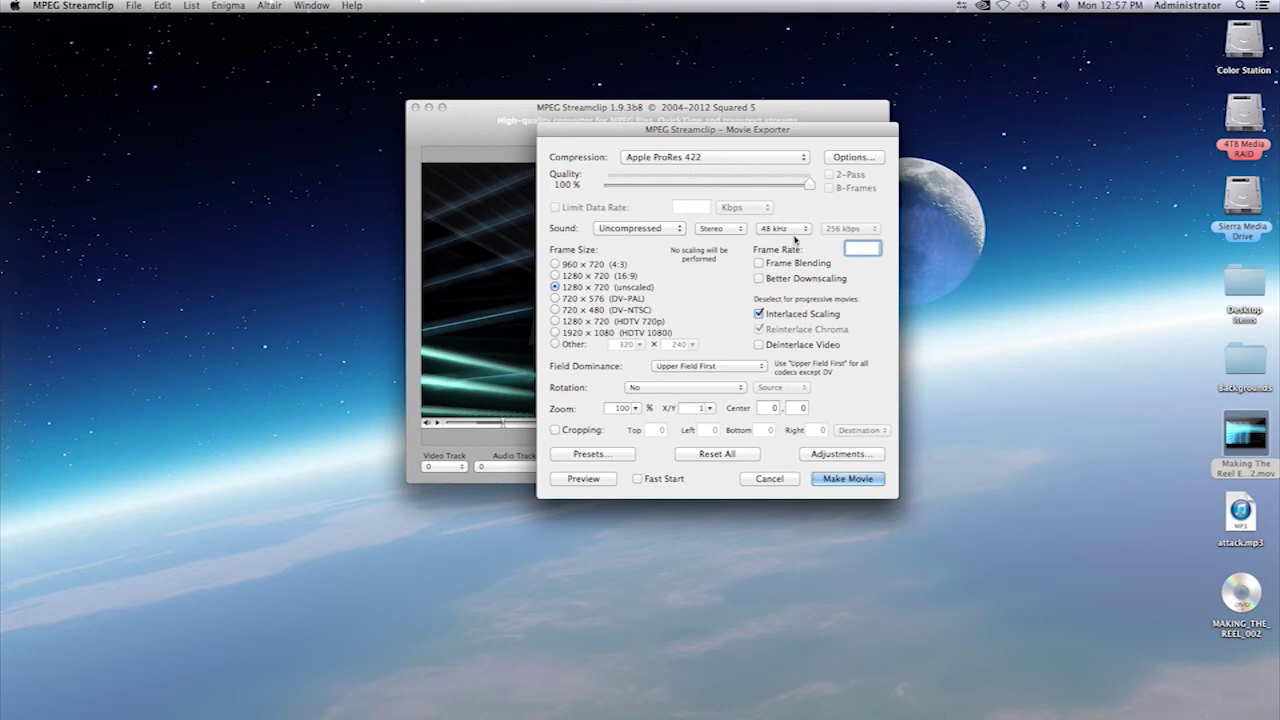
left_click(802, 231)
left_click(826, 261)
left_click(850, 479)
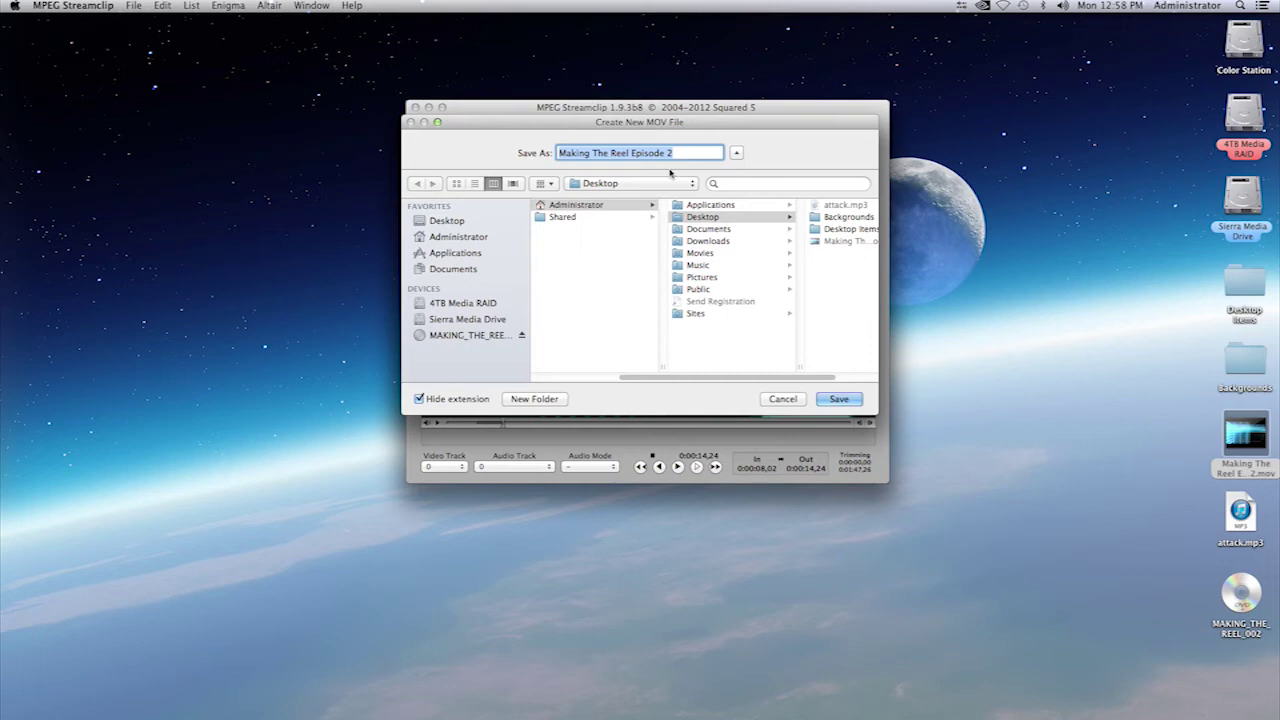
Save the export as Making The Reel Episode a.mov on the Desktop
key("Right")
key("BackSpace")
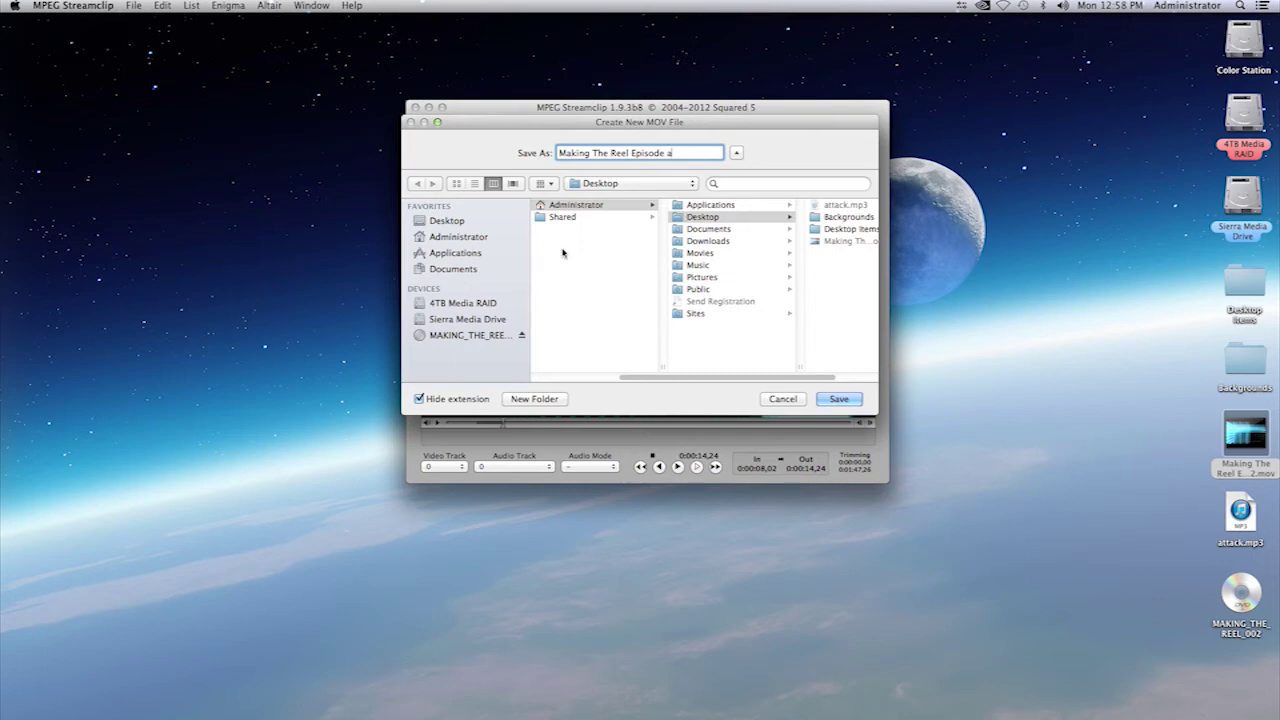
left_click(461, 228)
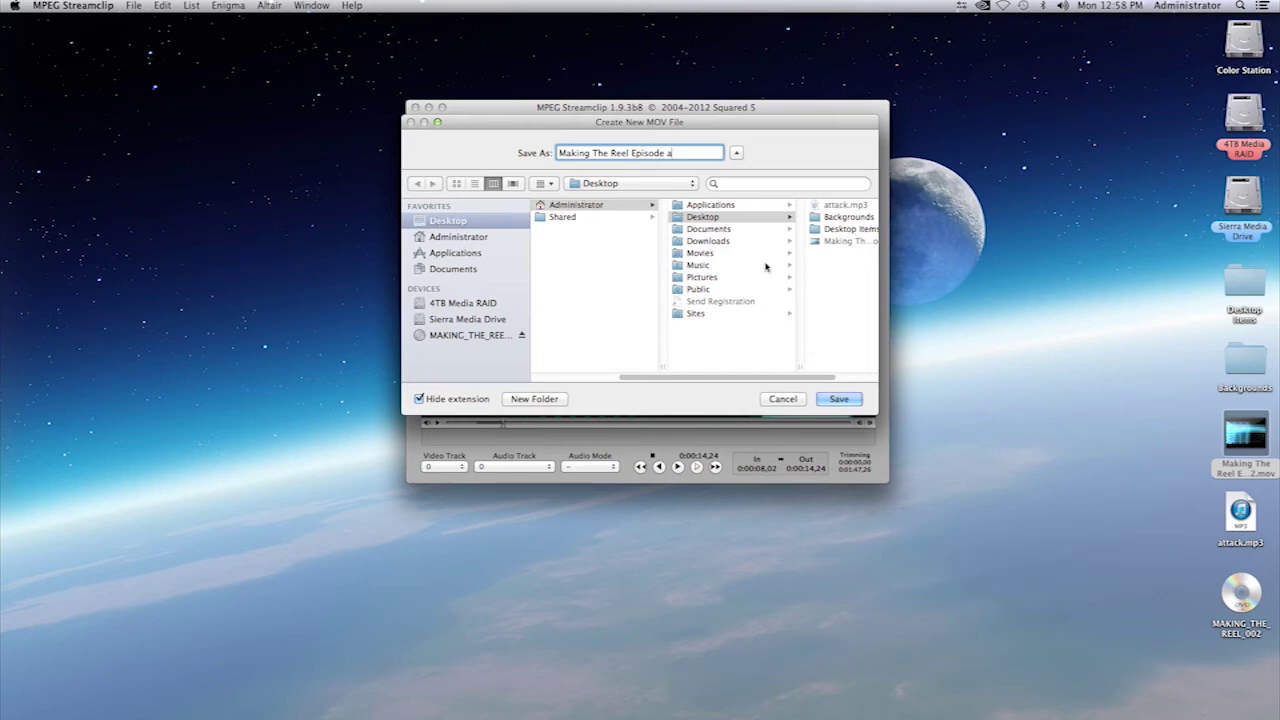
left_click(839, 399)
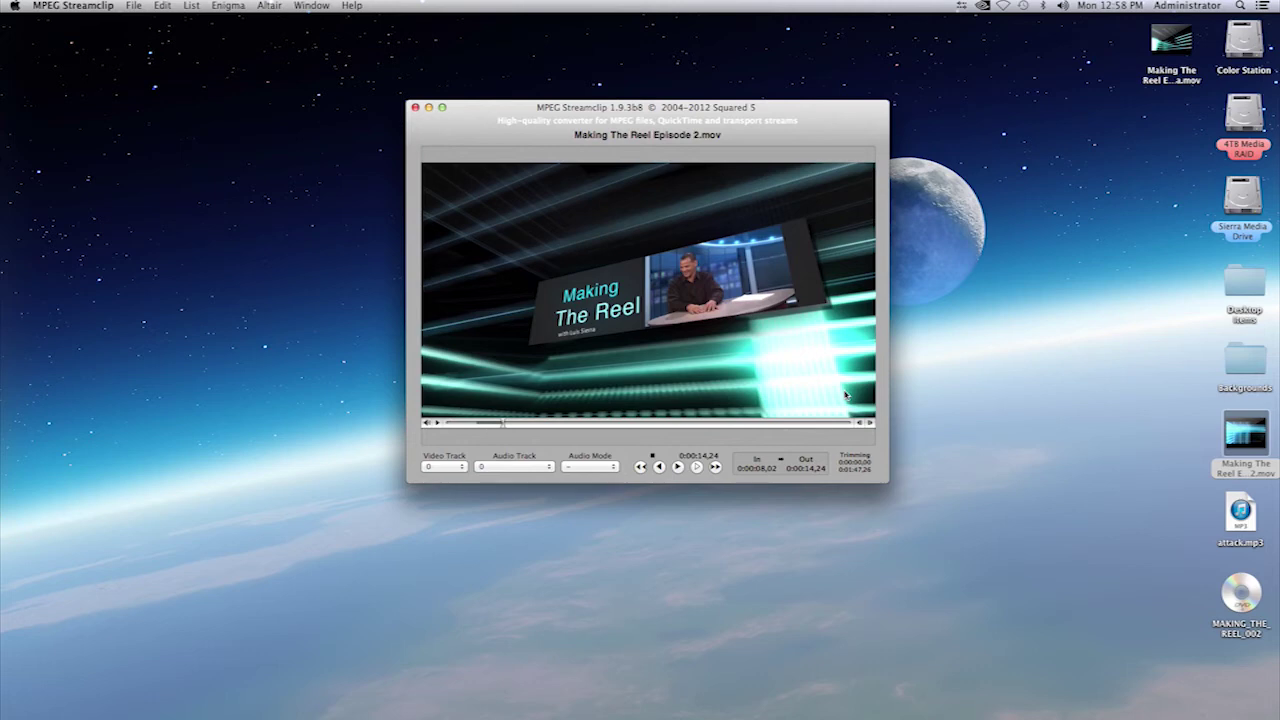
Move the Making The Reel Episode a.mov icon beside the Backgrounds folder, keeping its name
left_click(1180, 50)
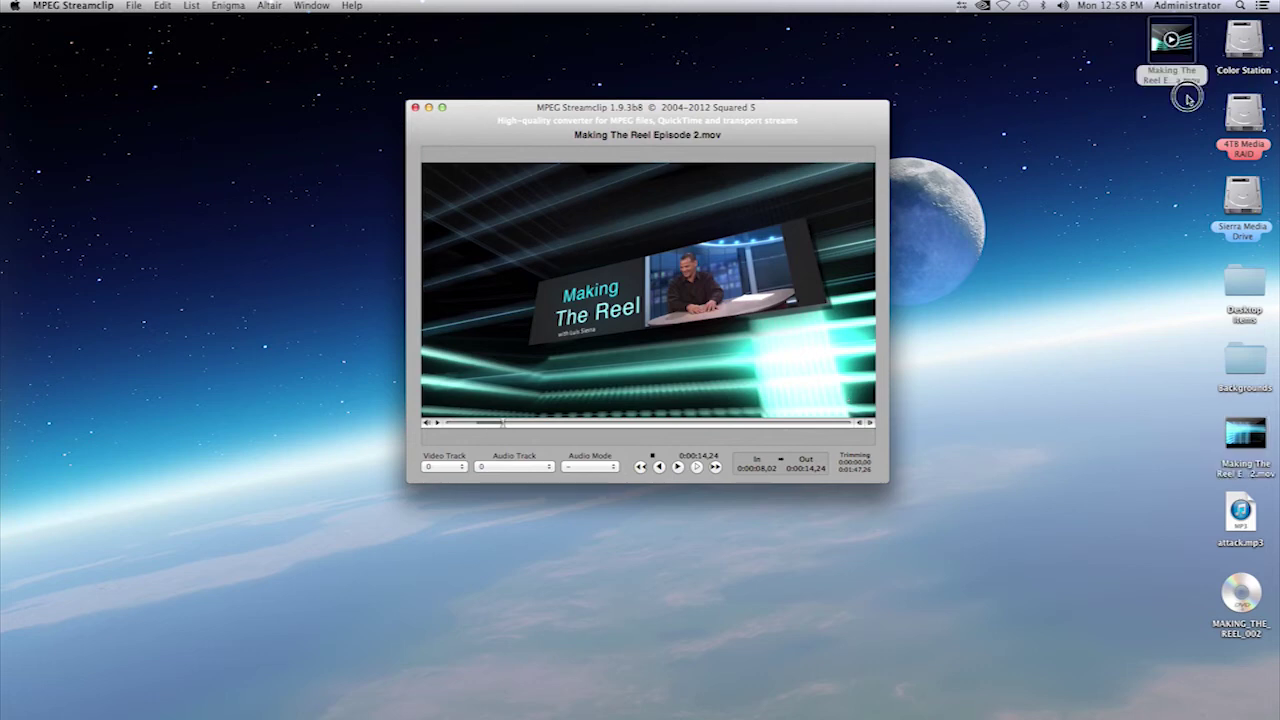
left_click_drag(1118, 381, 1074, 370)
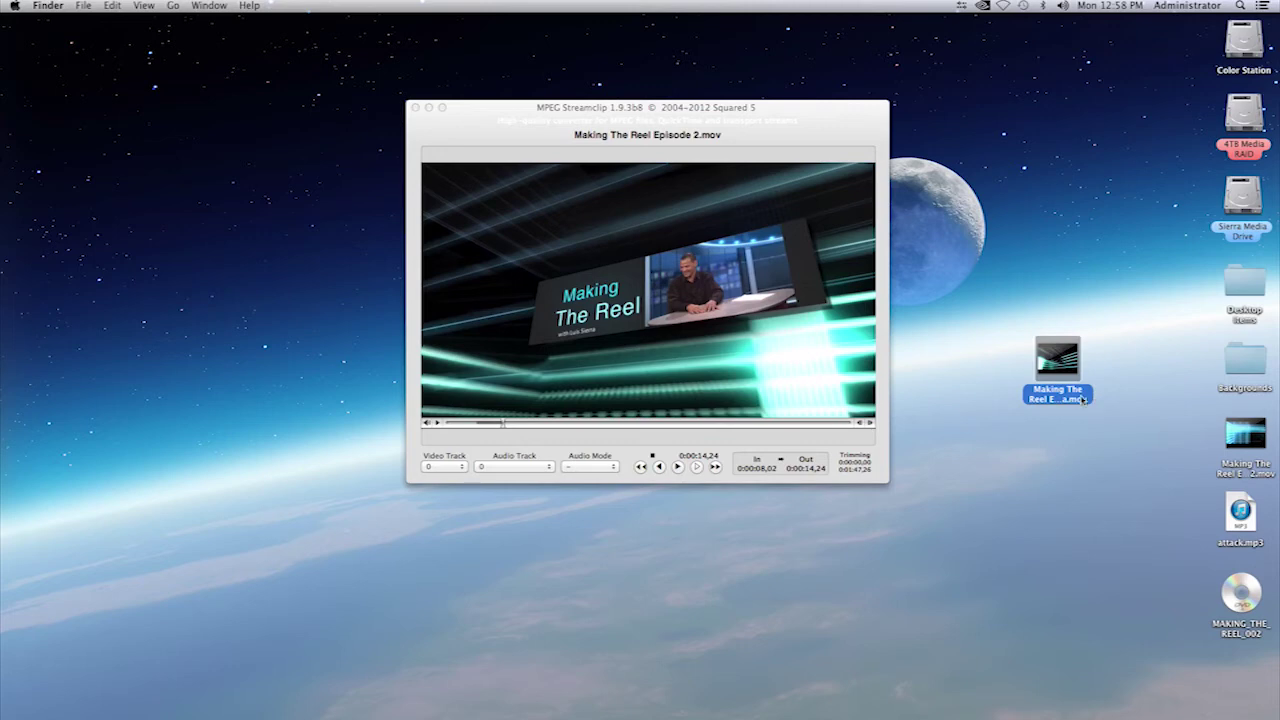
left_click(1082, 399)
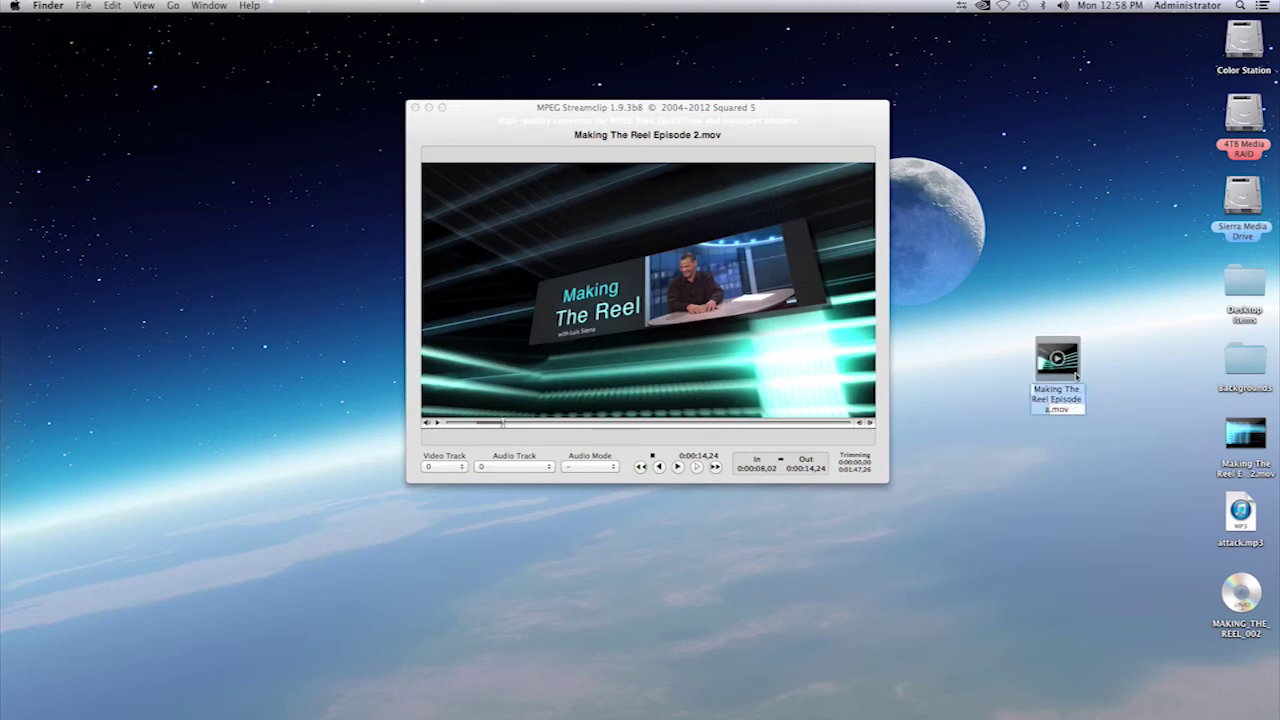
key("Return")
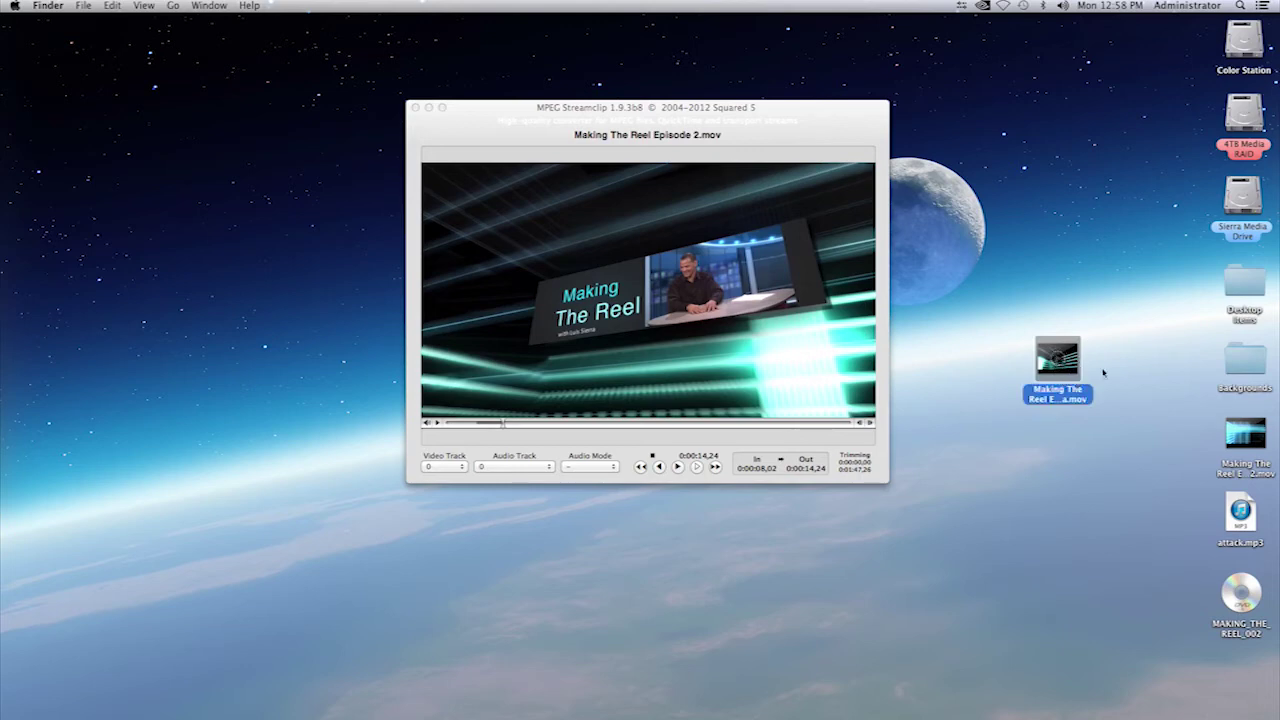
left_click(1104, 373)
mouse_move(1078, 370)
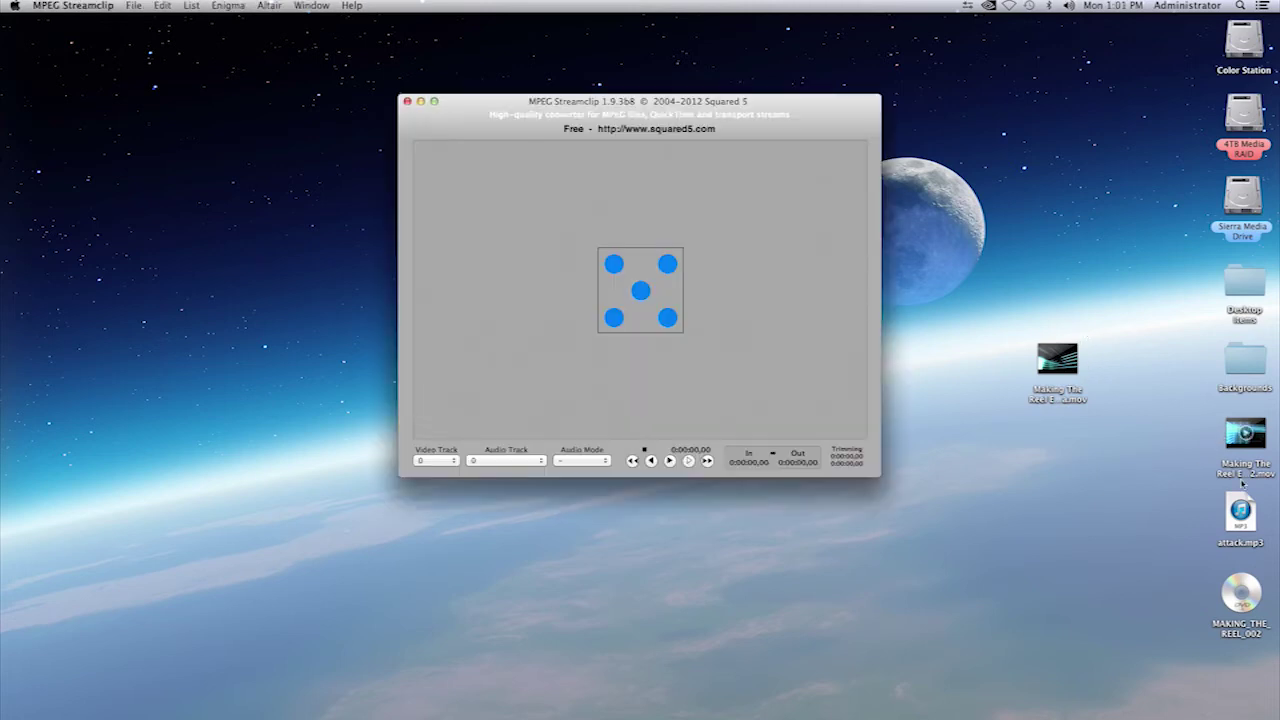
Select attack.mp3 on the desktop
left_click(1247, 516)
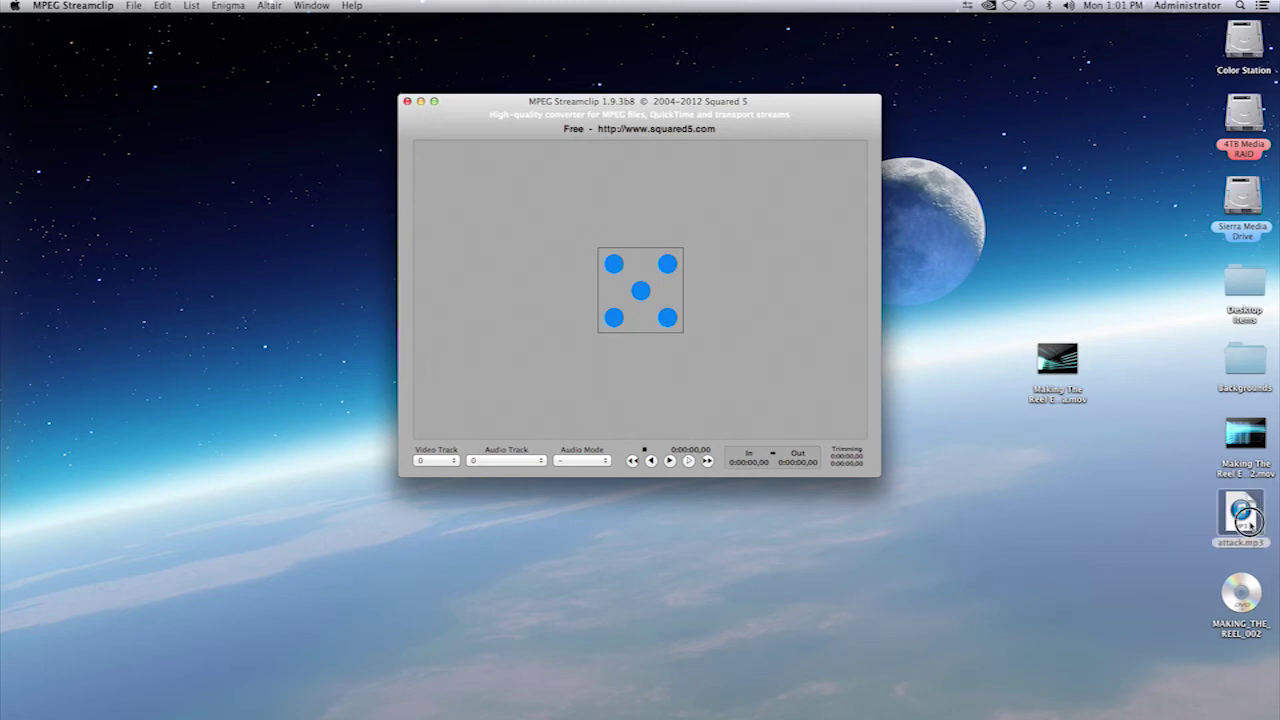
Load attack.mp3 despite the unsupported-type warning and play a few seconds of it
left_click_drag(1247, 516, 655, 315)
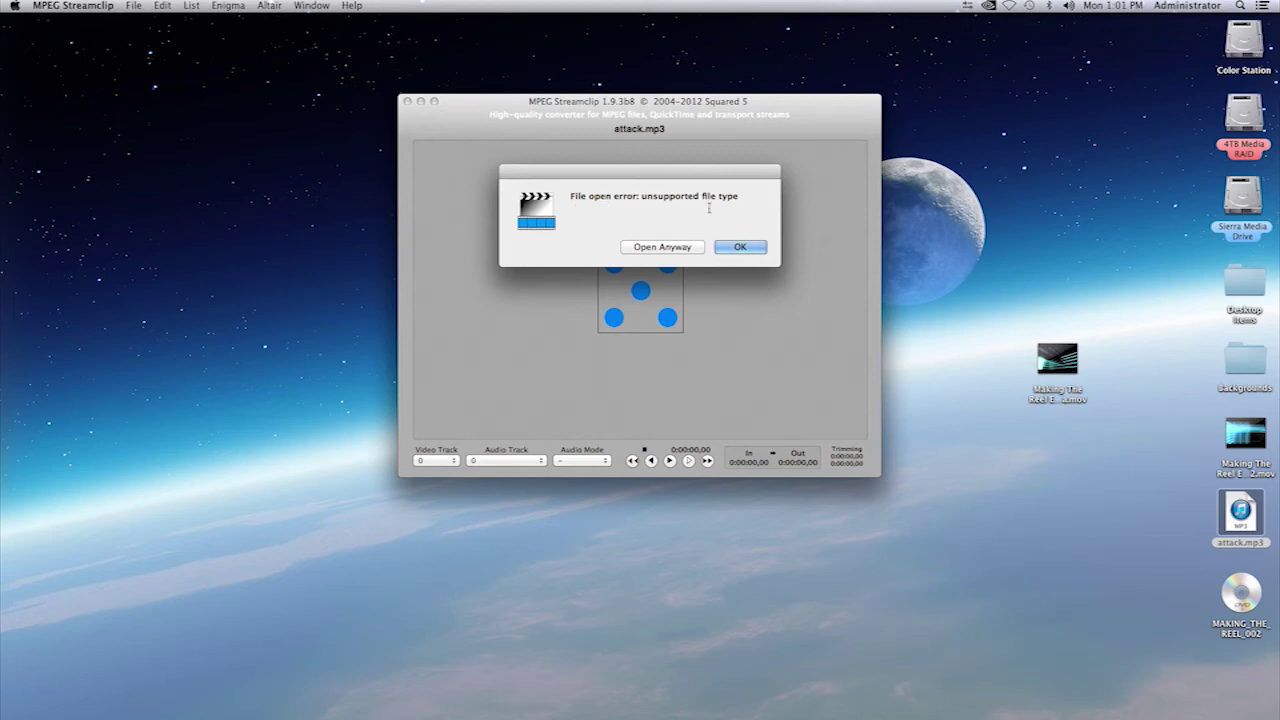
left_click(670, 248)
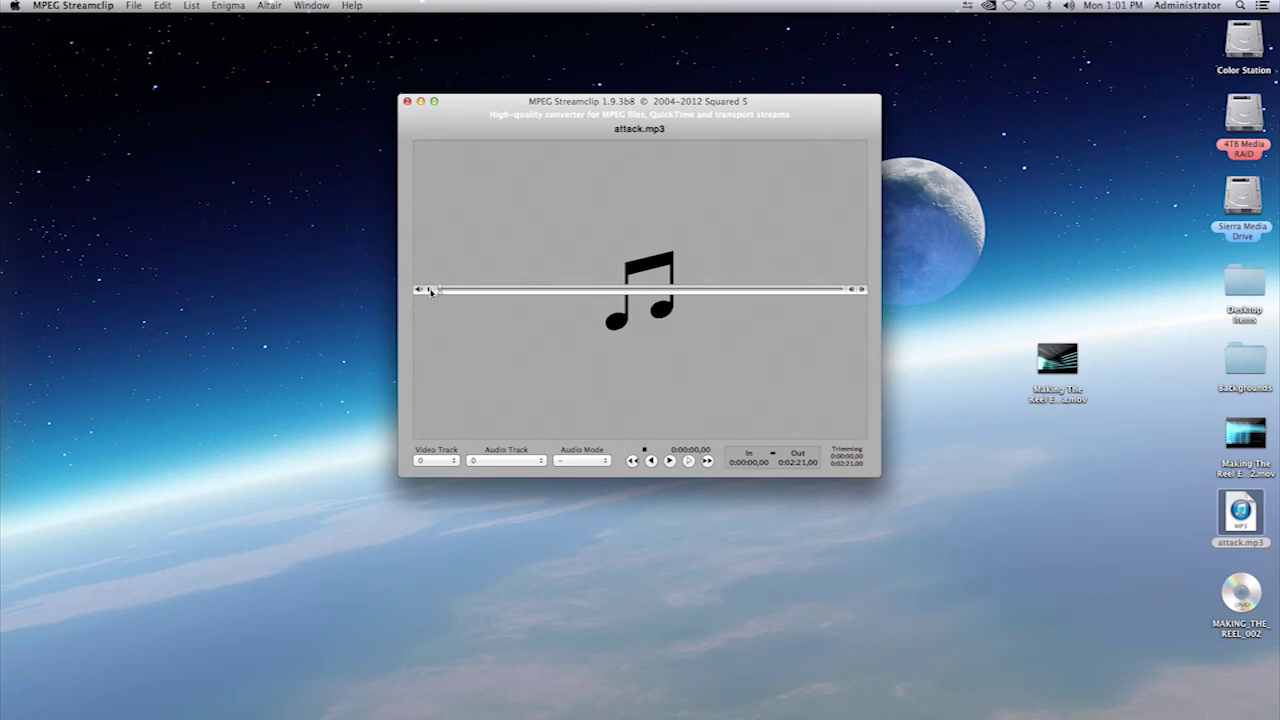
key("space")
left_click(133, 7)
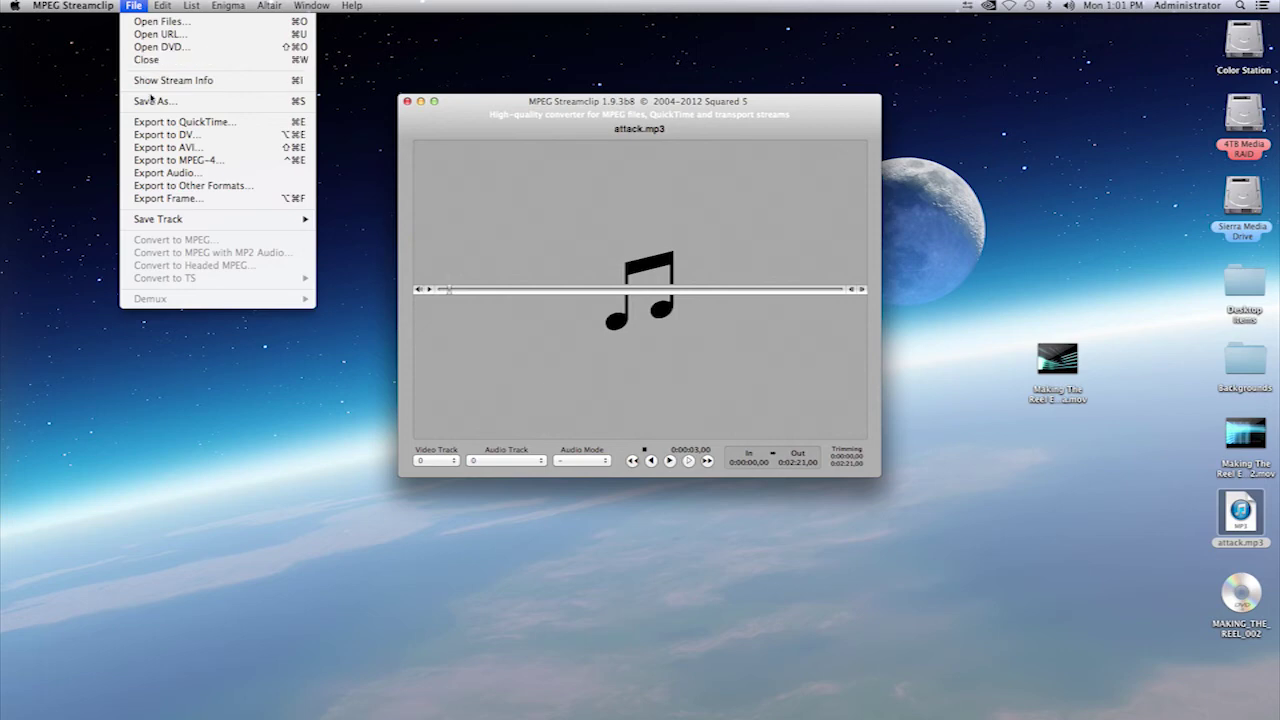
Set the audio export to AIFF format at 48 kHz
left_click(170, 174)
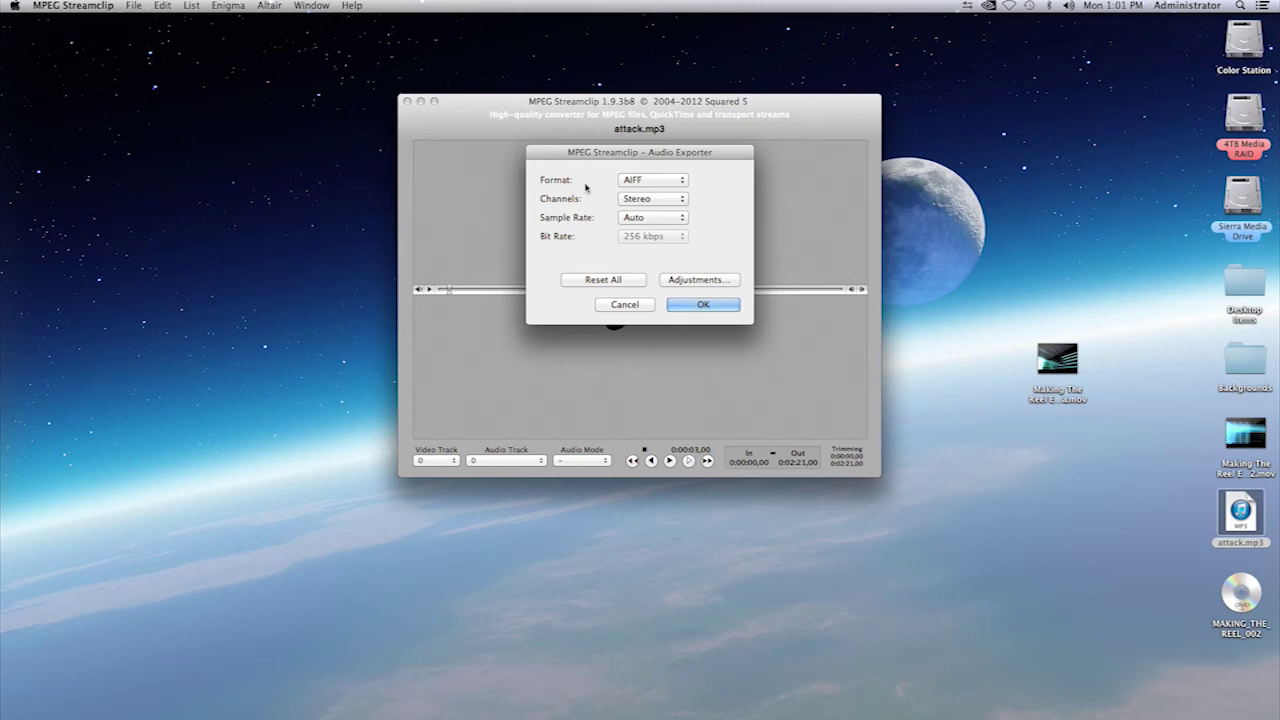
left_click(683, 183)
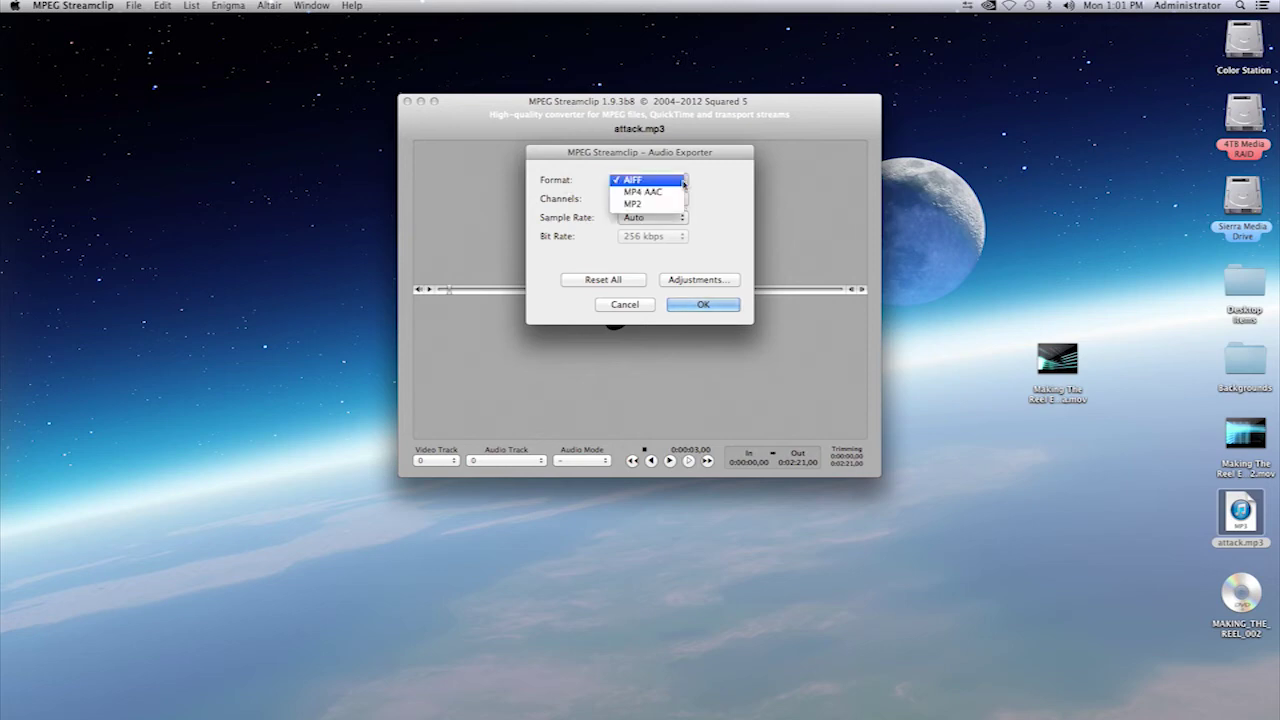
left_click(707, 188)
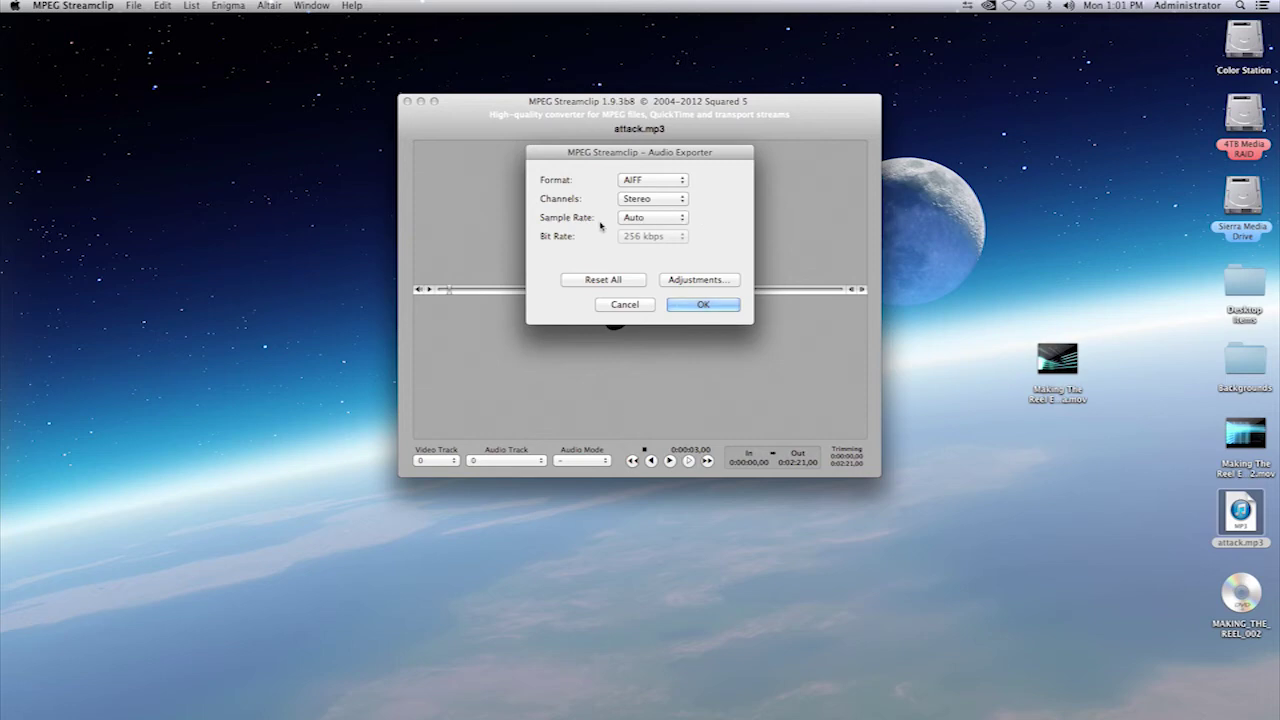
left_click(684, 220)
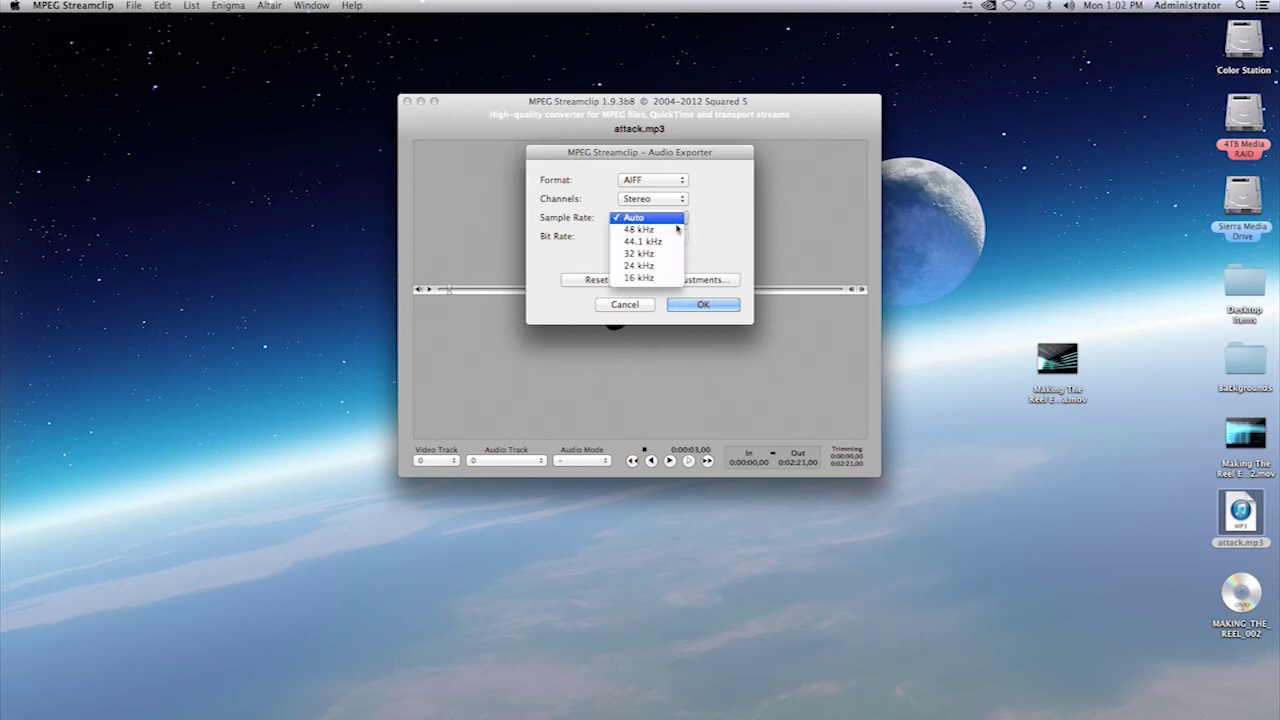
left_click(678, 231)
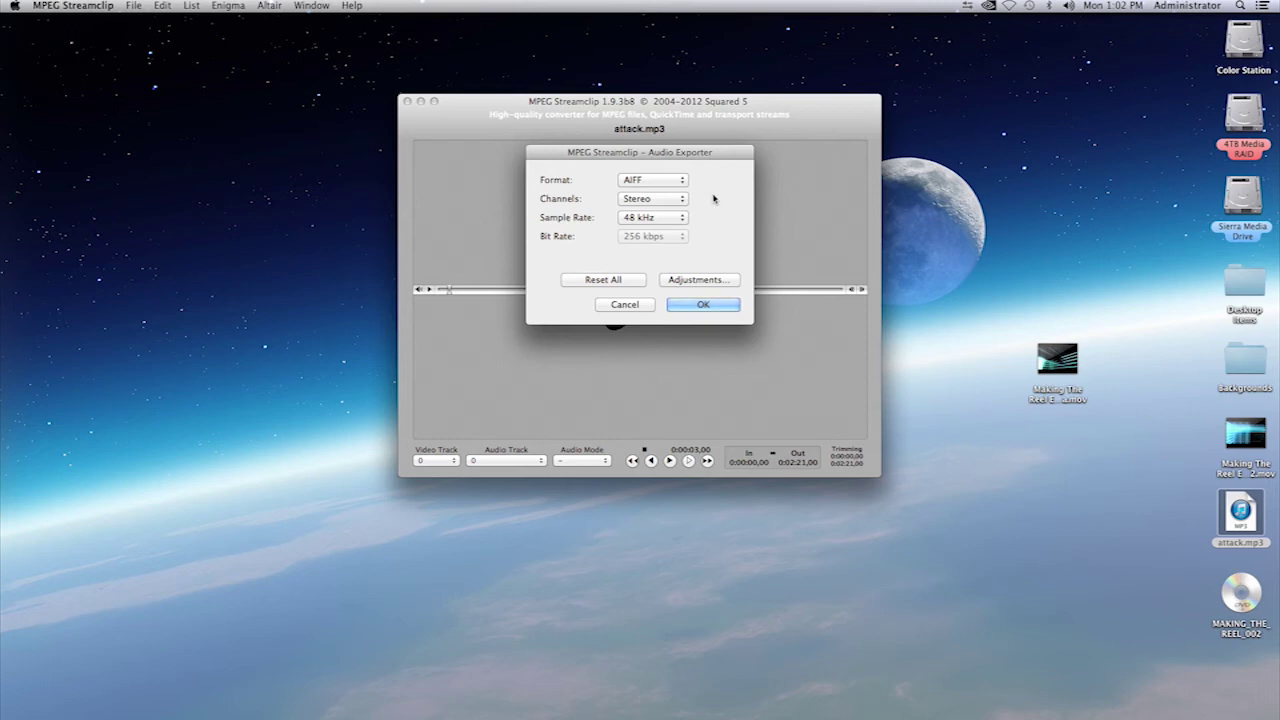
left_click(703, 305)
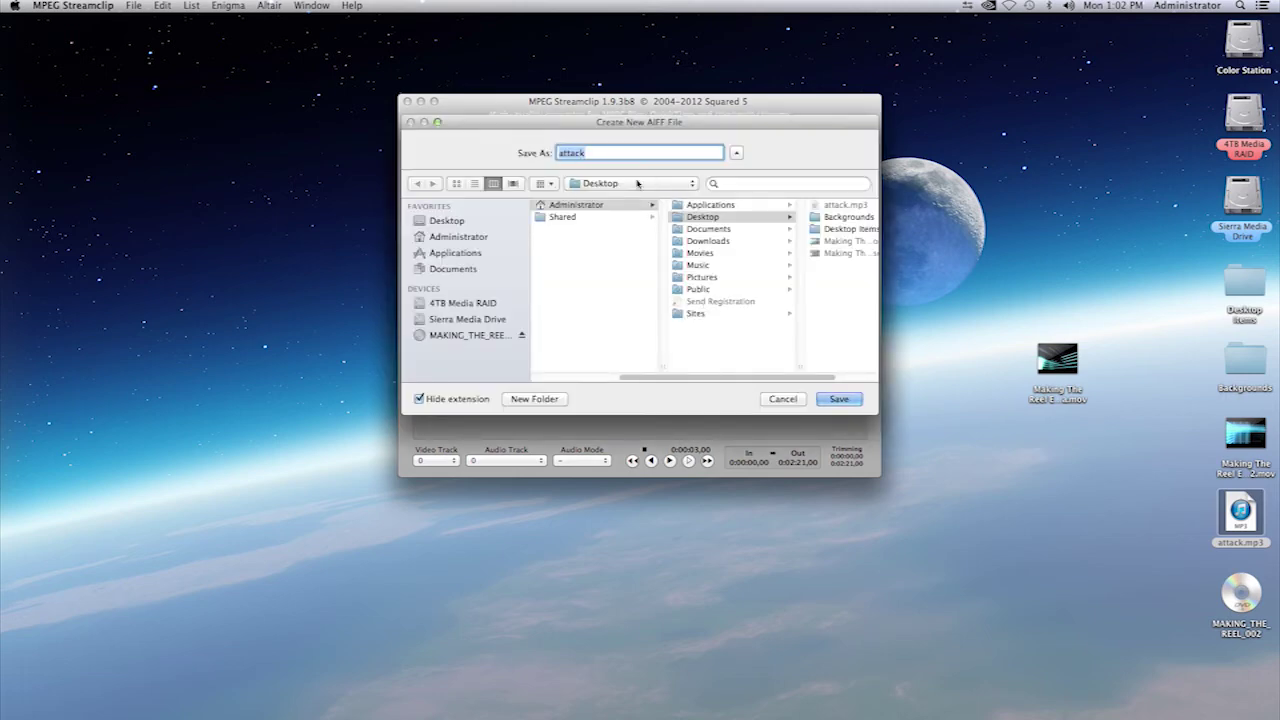
Save the audio as attack 1.aiff on the Desktop
key("Right")
type("1")
left_click(597, 184)
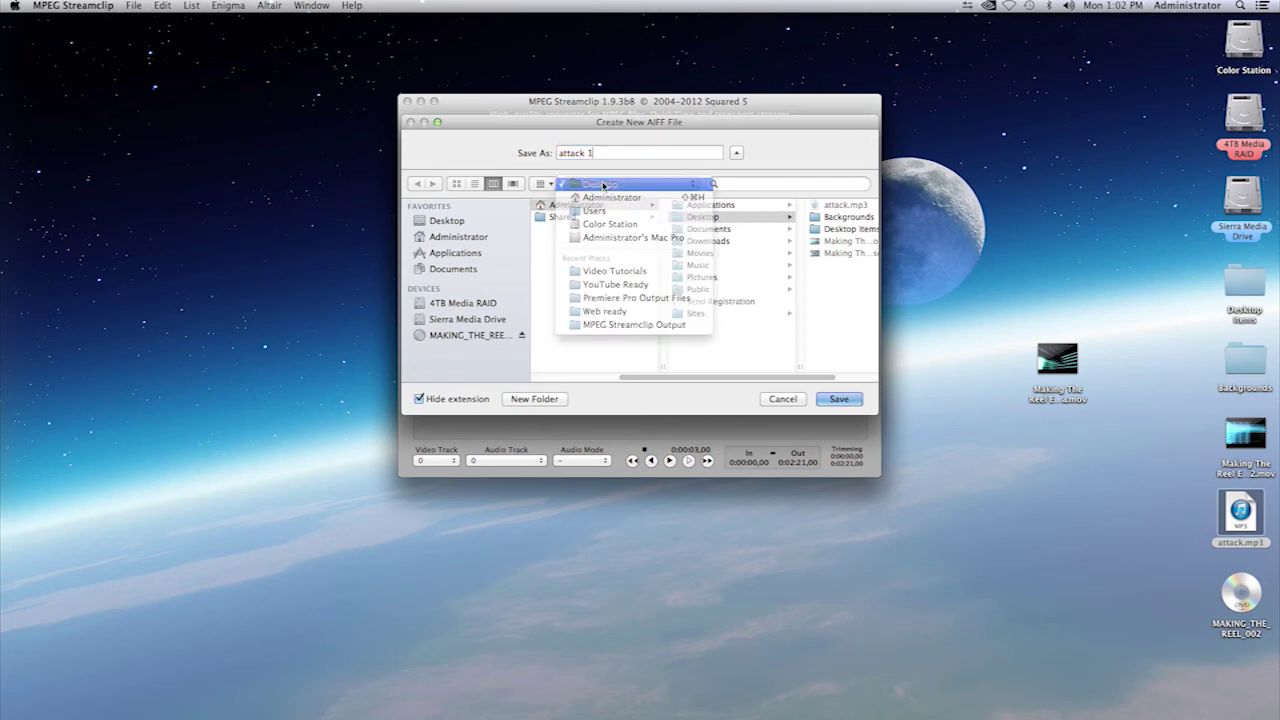
left_click(603, 186)
left_click(837, 398)
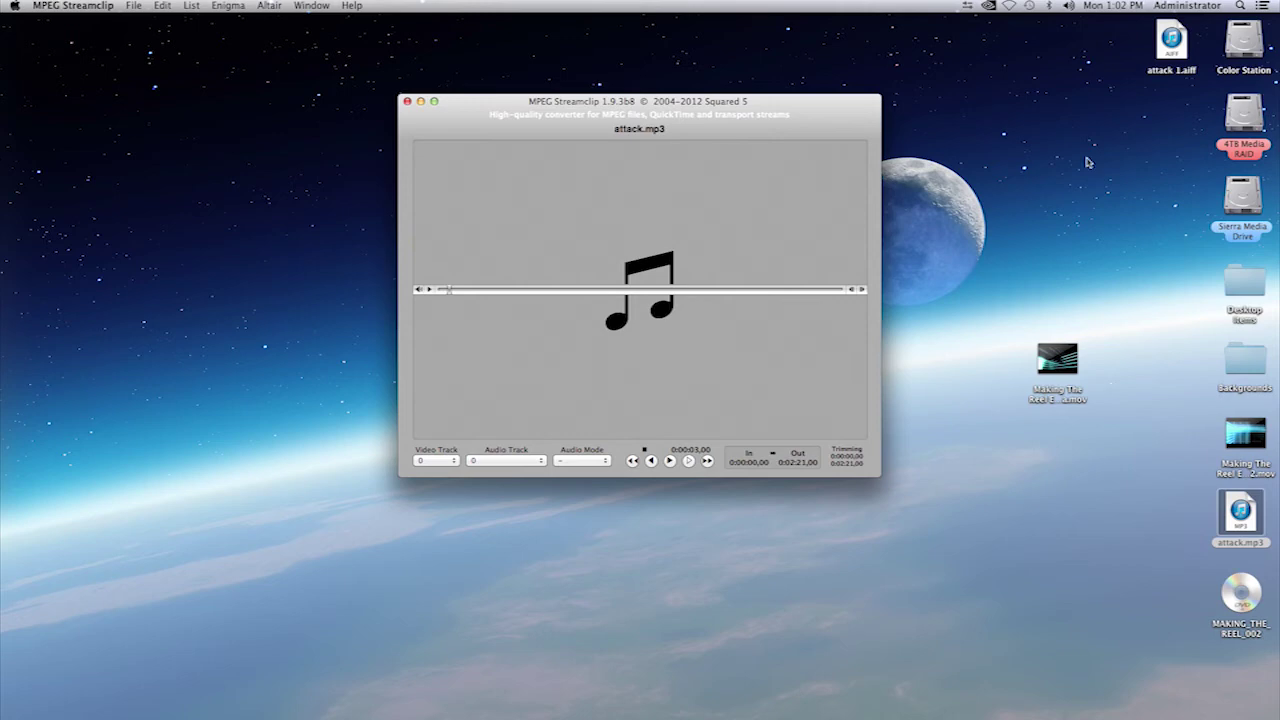
Dismiss the conversion notice and place attack 1.aiff beside the Making The Reel movie icons
left_click(1174, 48)
left_click_drag(1172, 45, 1138, 366)
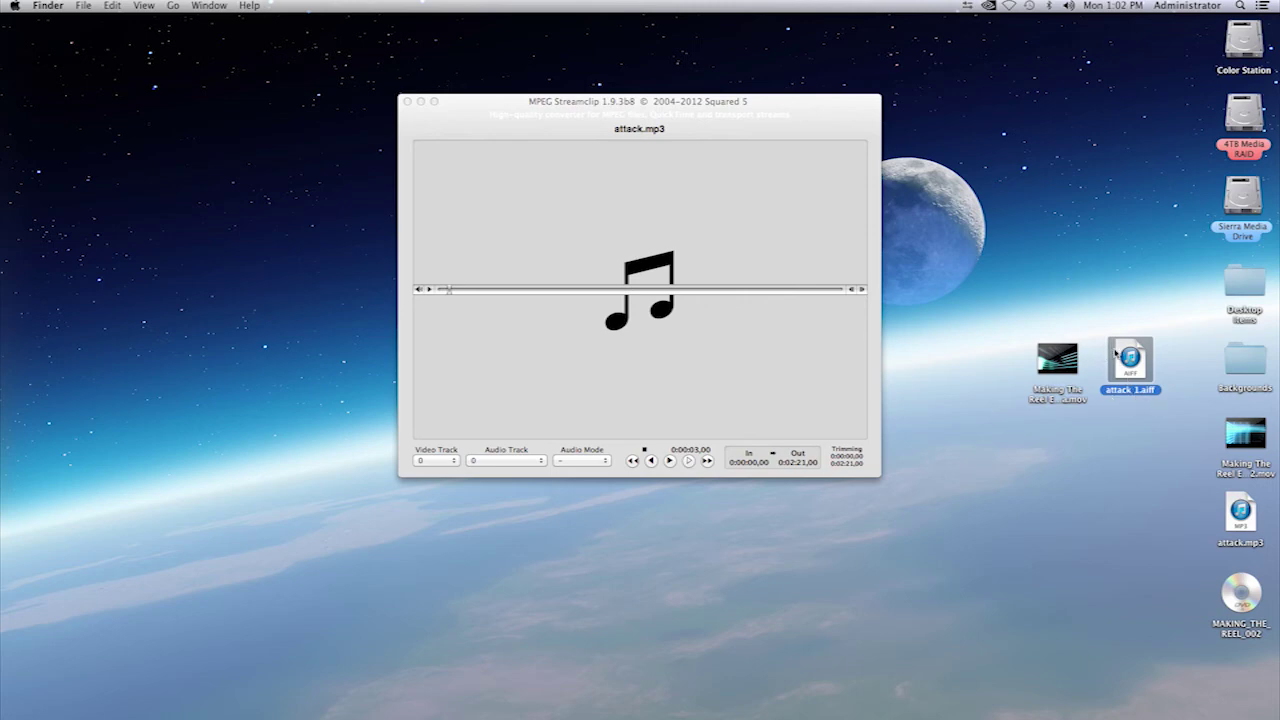
left_click(1054, 362)
left_click(1127, 365)
left_click(1247, 590)
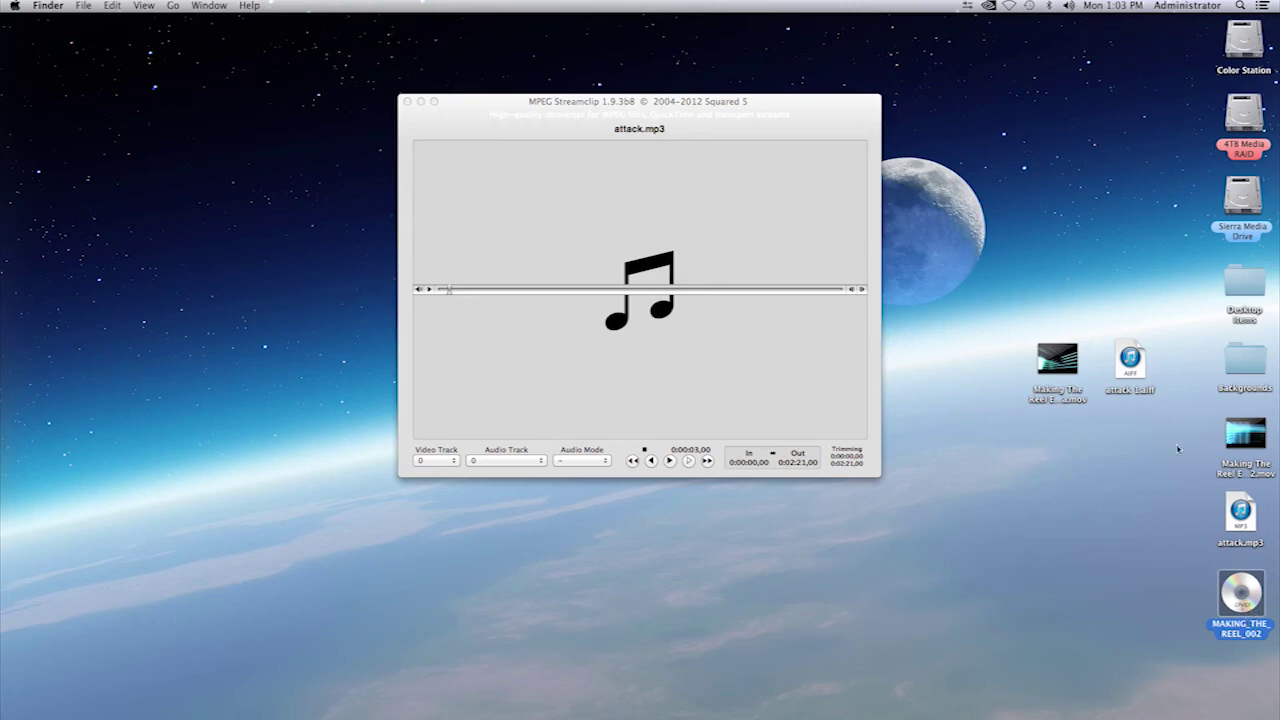
left_click(516, 202)
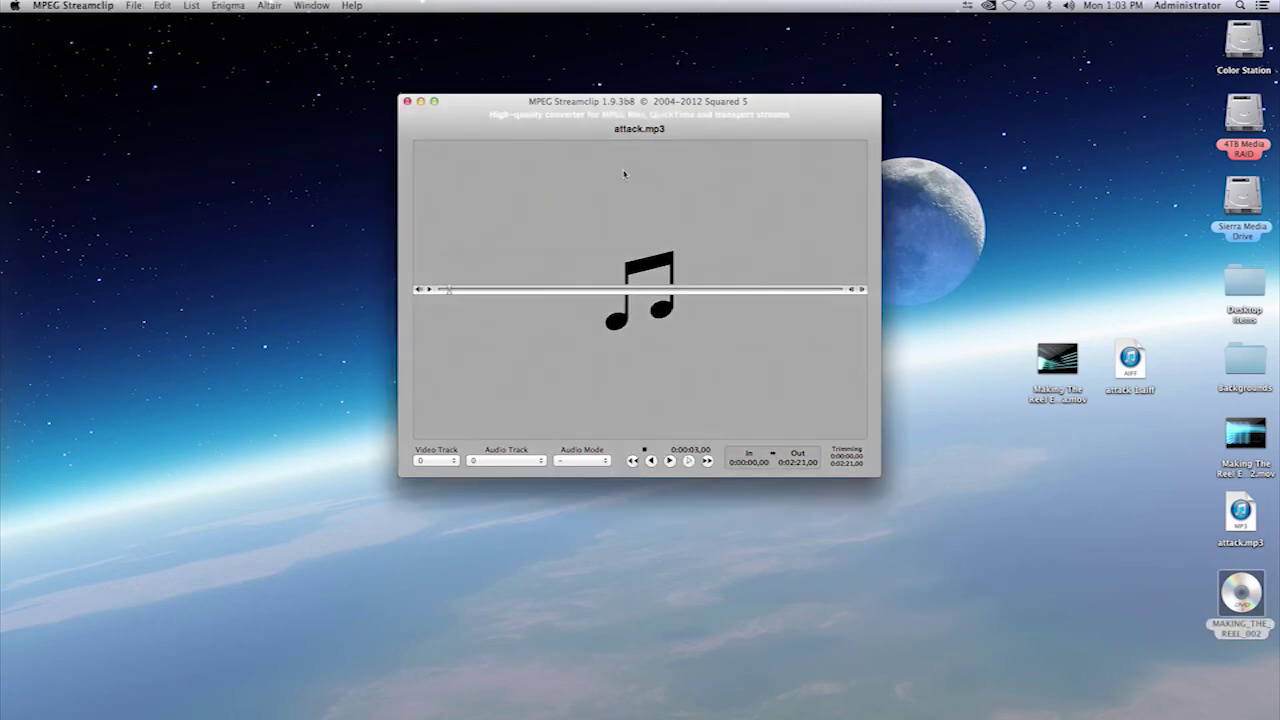
Open the MAKING_THE_REEL_002 DVD with Open DVD to load its VTS_01_1.VOB
left_click(133, 7)
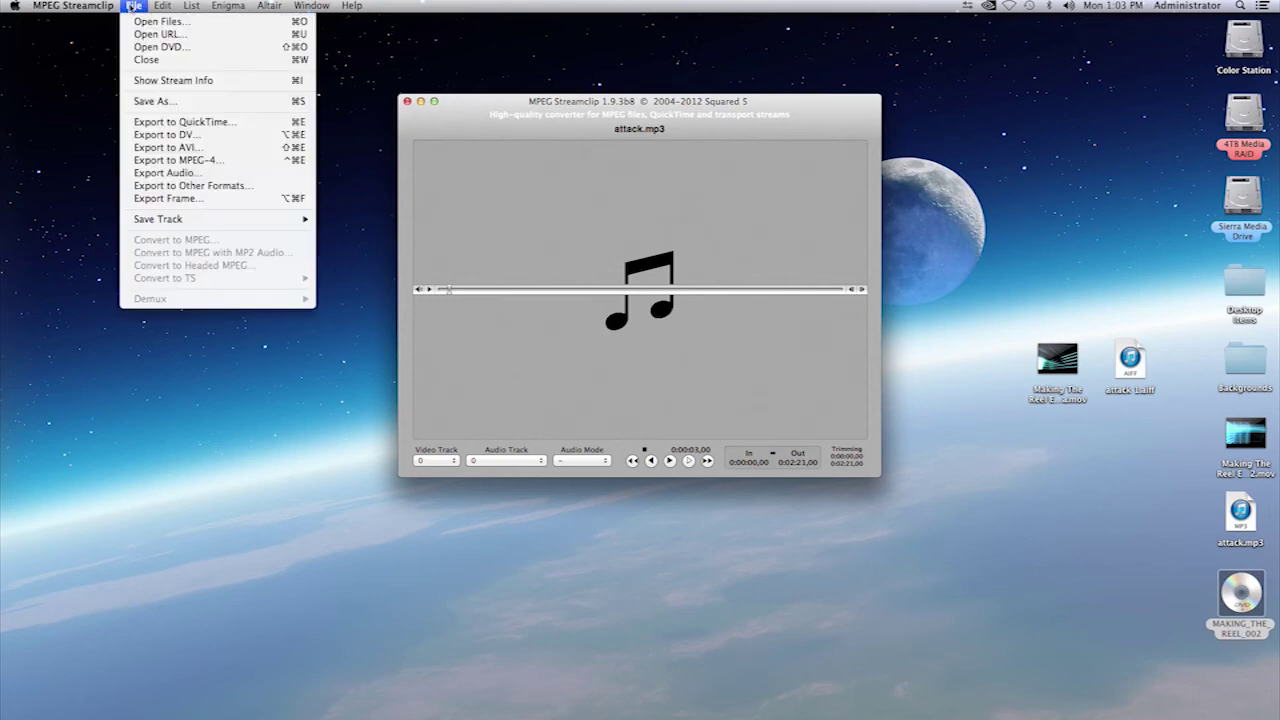
left_click(153, 48)
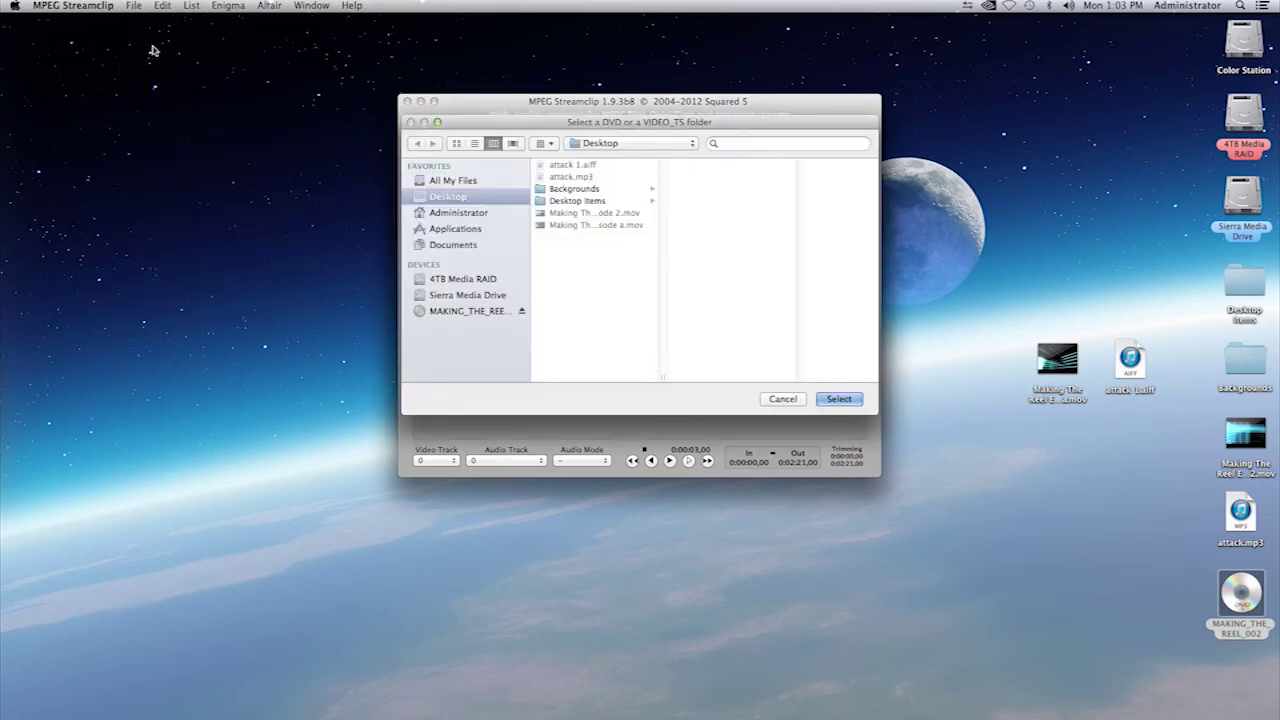
left_click(432, 313)
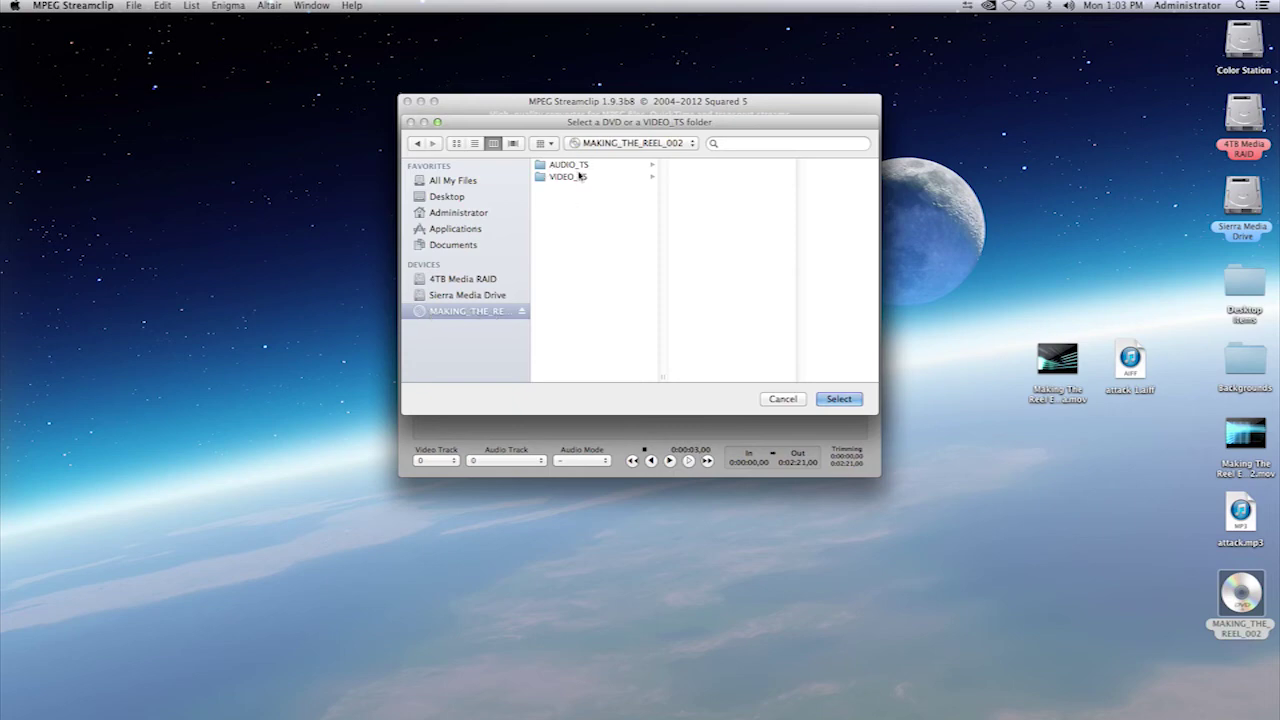
left_click(843, 403)
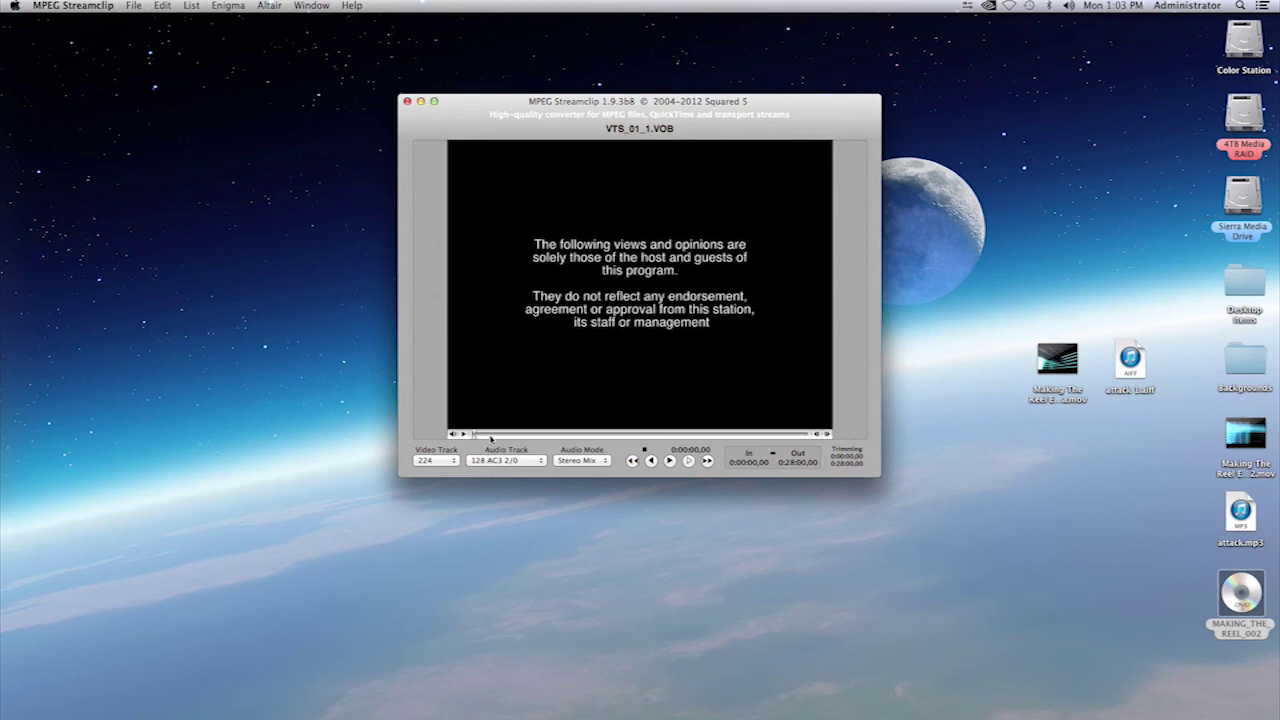
Mark In at 0:01:14,16 and Out at 0:03:16,25, then bring up the QuickTime export settings
left_click_drag(492, 436, 563, 436)
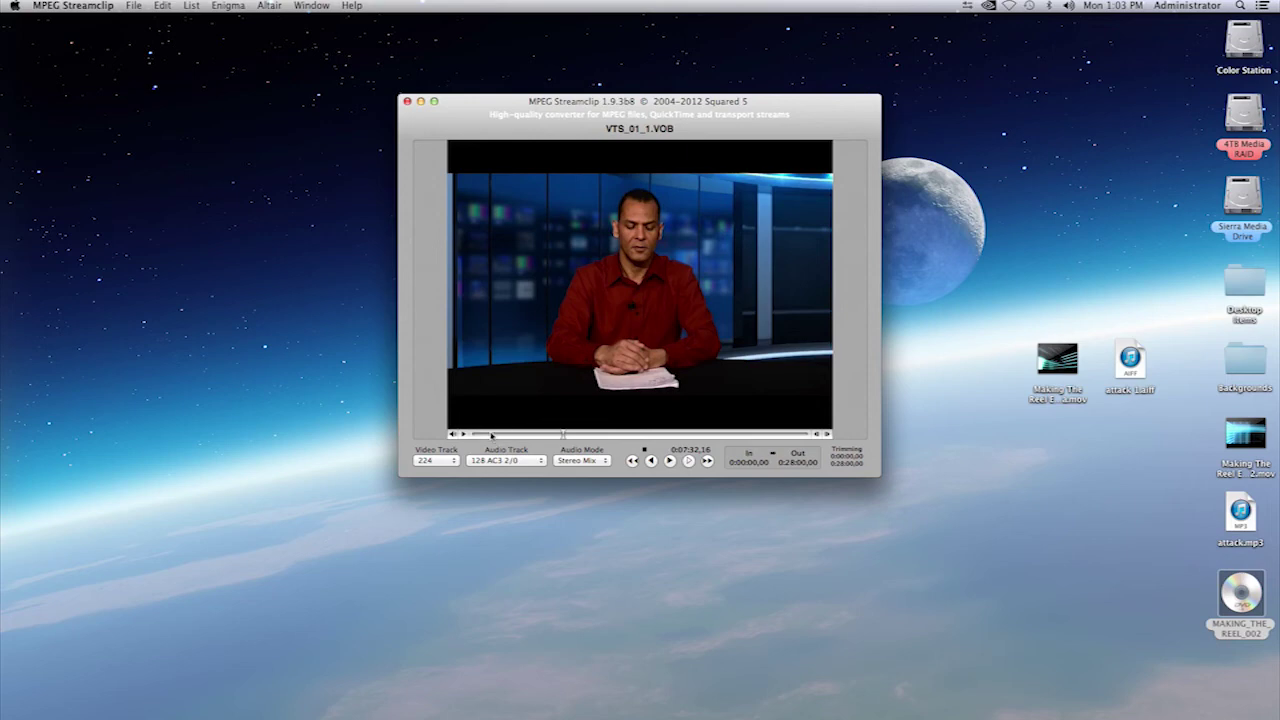
key("i")
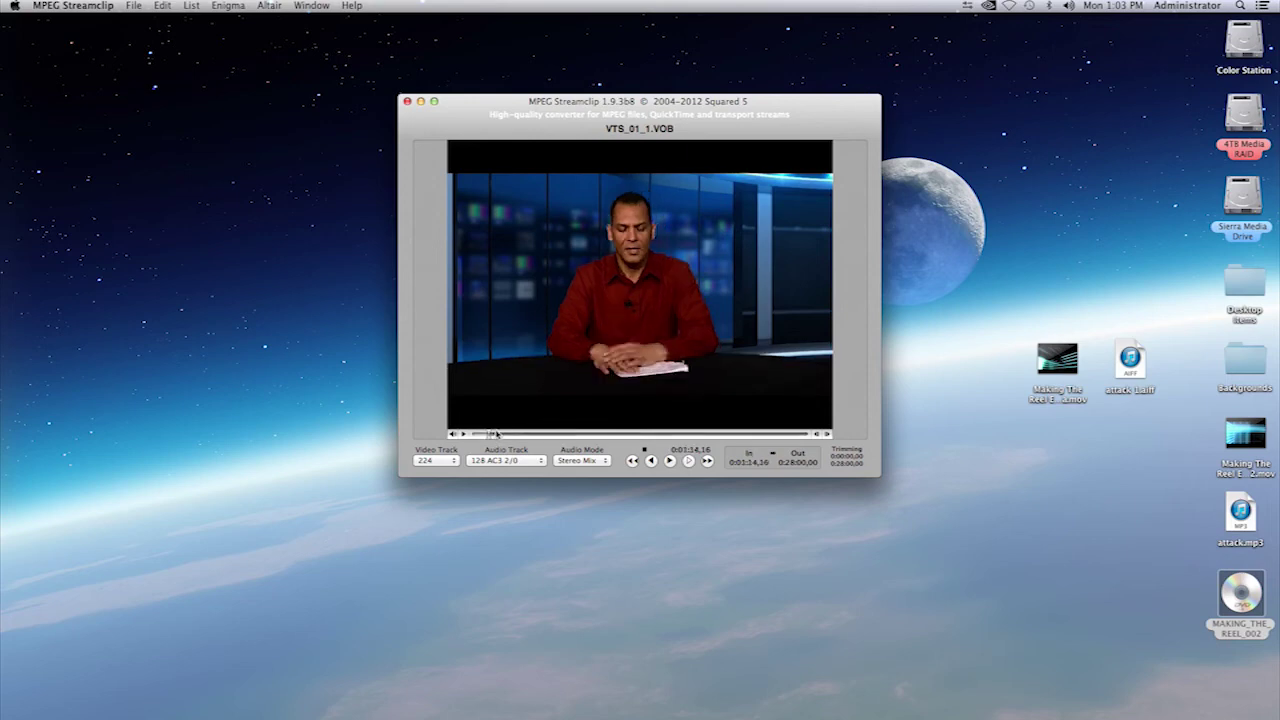
left_click(510, 435)
key("o")
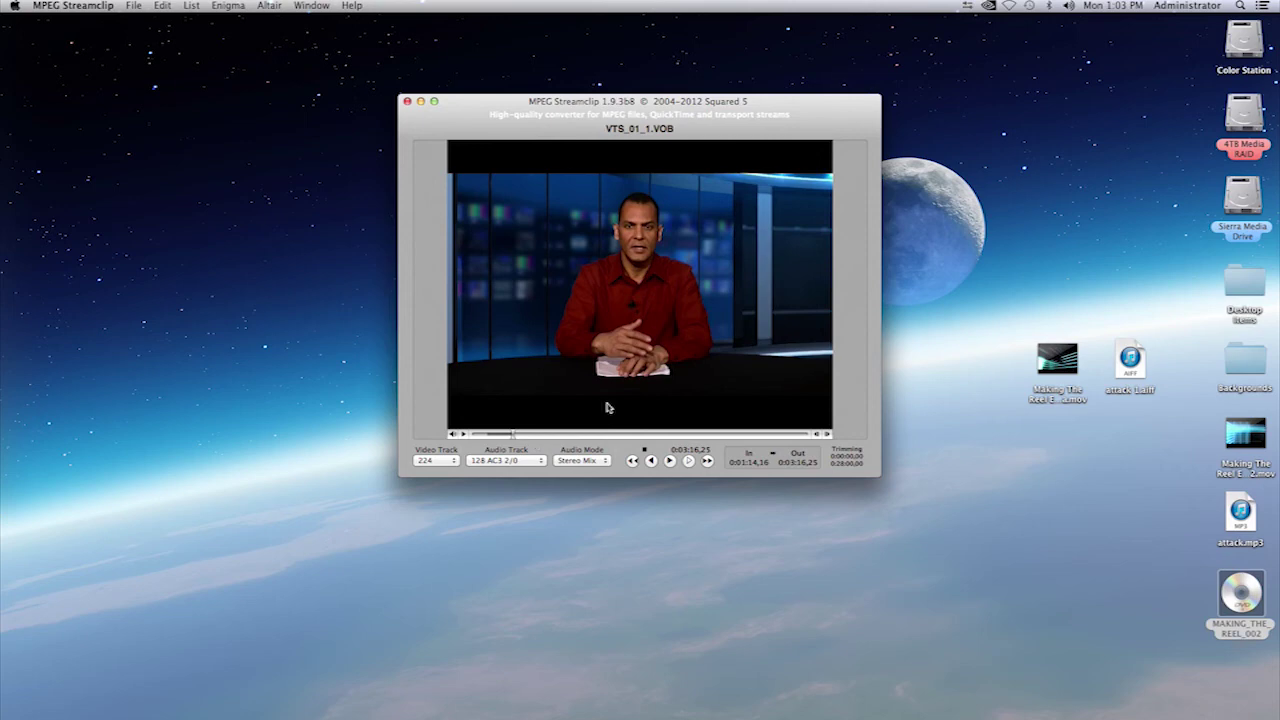
left_click(132, 6)
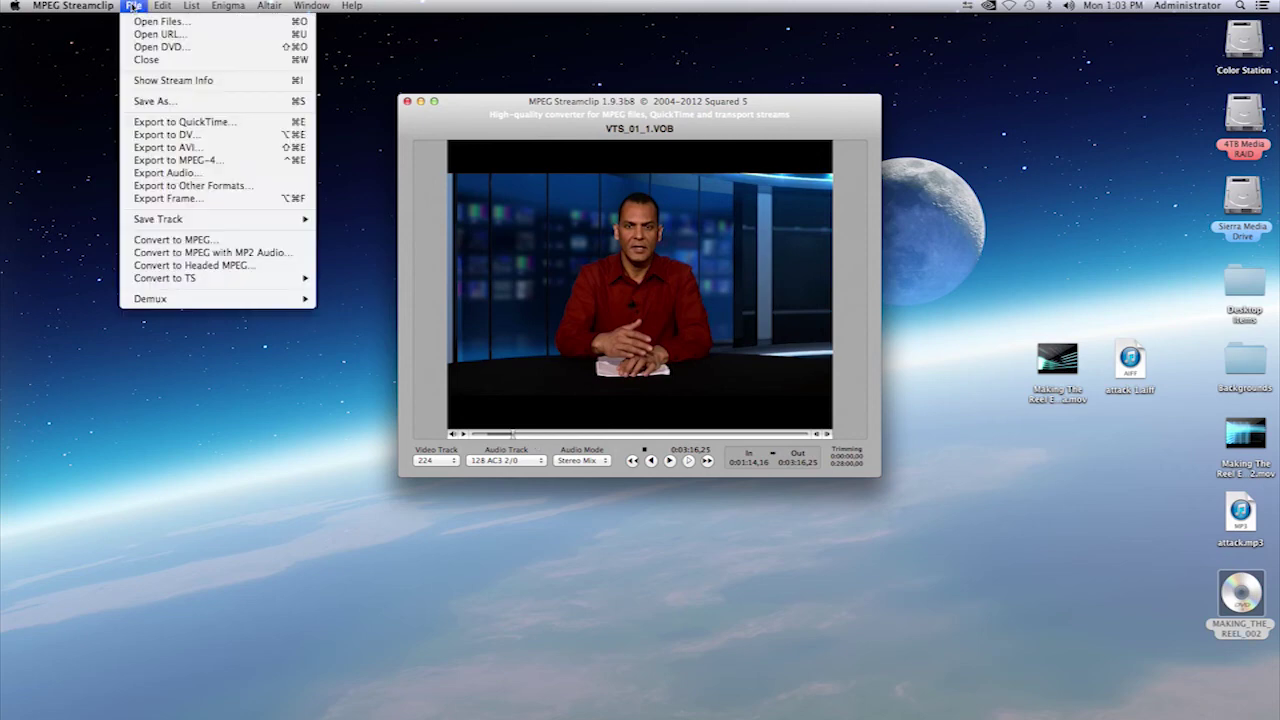
left_click(160, 122)
Set the export compression to Apple ProRes 422 at 100 % quality
left_click_drag(716, 121, 863, 177)
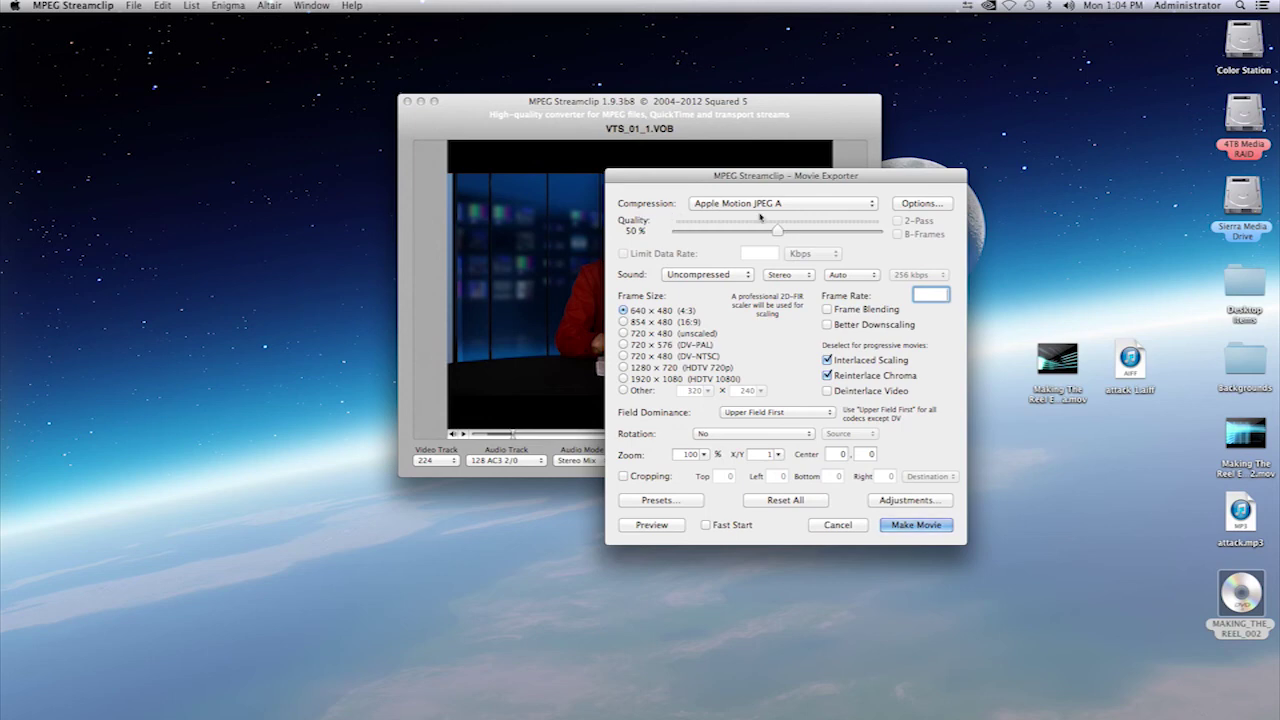
left_click(871, 203)
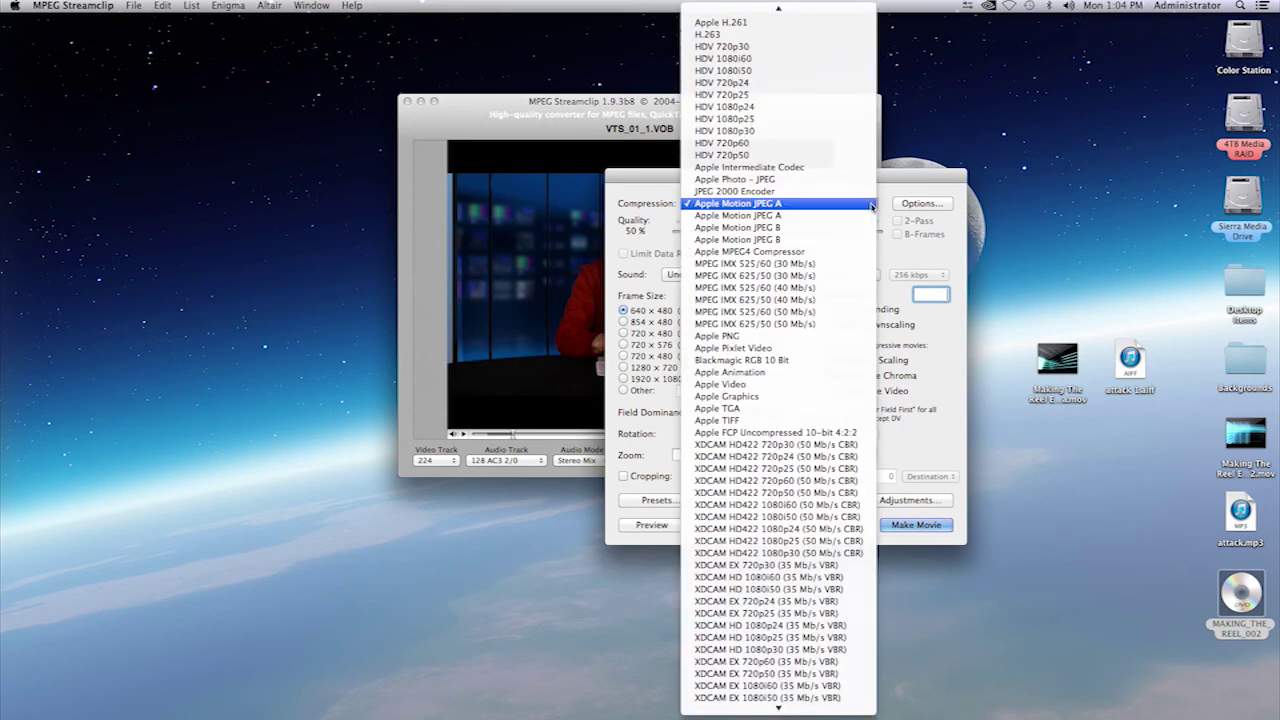
scroll(800, 40, "up", 6)
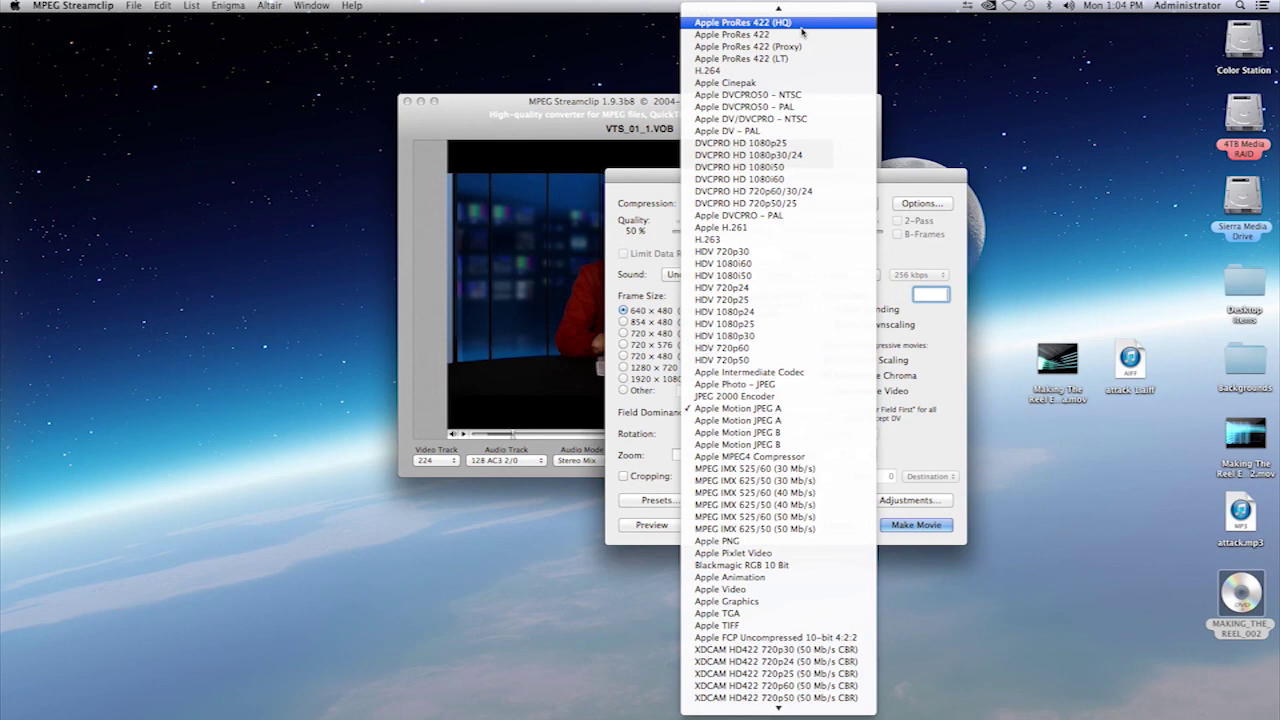
left_click(804, 36)
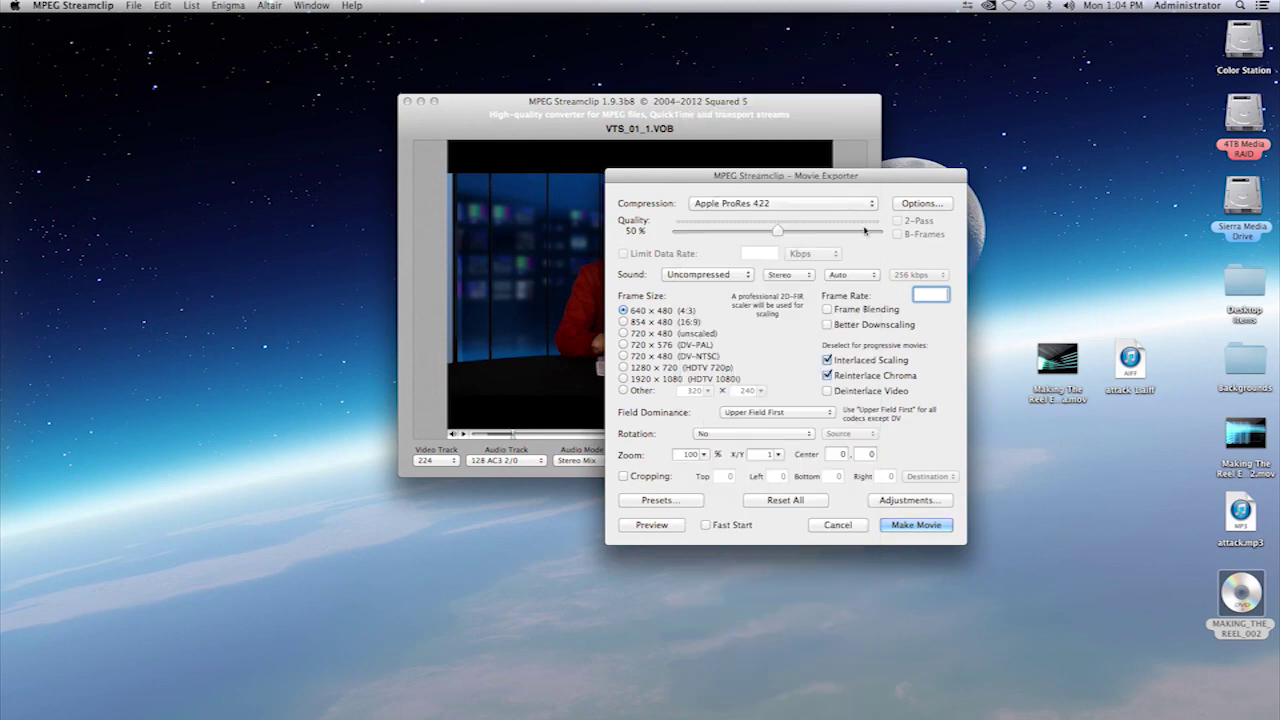
left_click_drag(778, 231, 880, 231)
left_click_drag(889, 174, 843, 106)
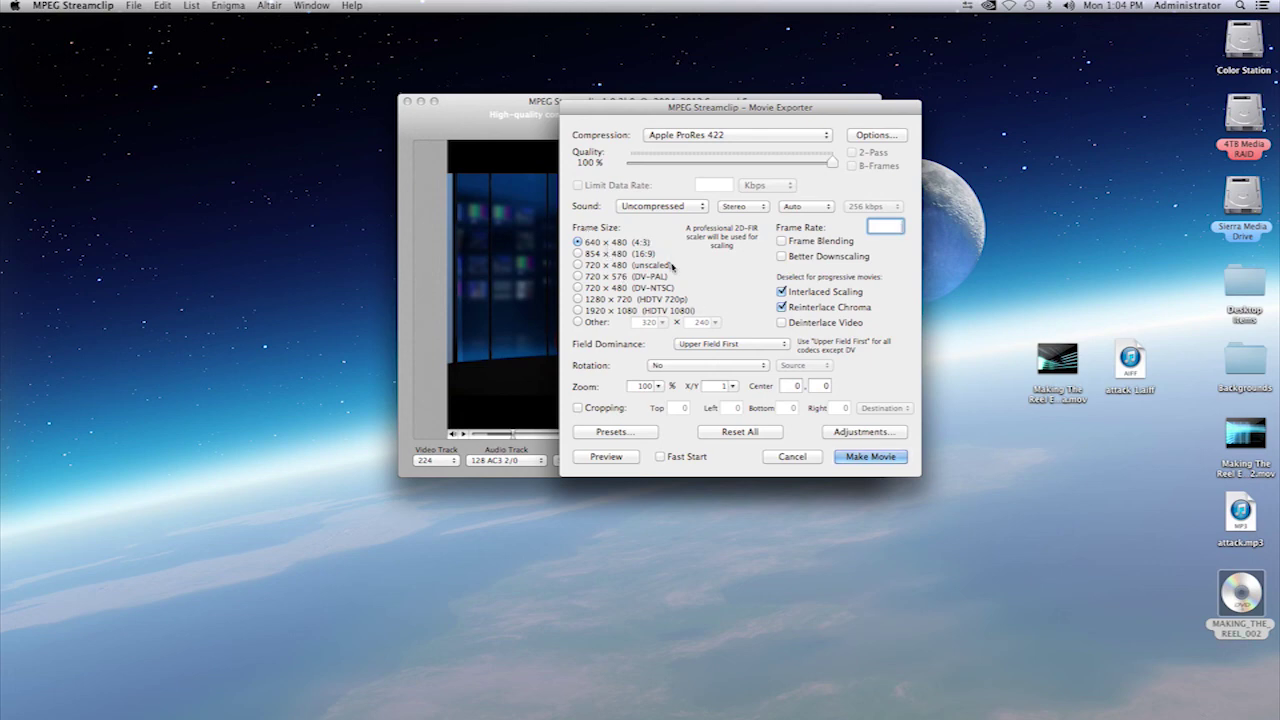
Make the movie and save it to the Desktop as 'DVD clip'
left_click(870, 457)
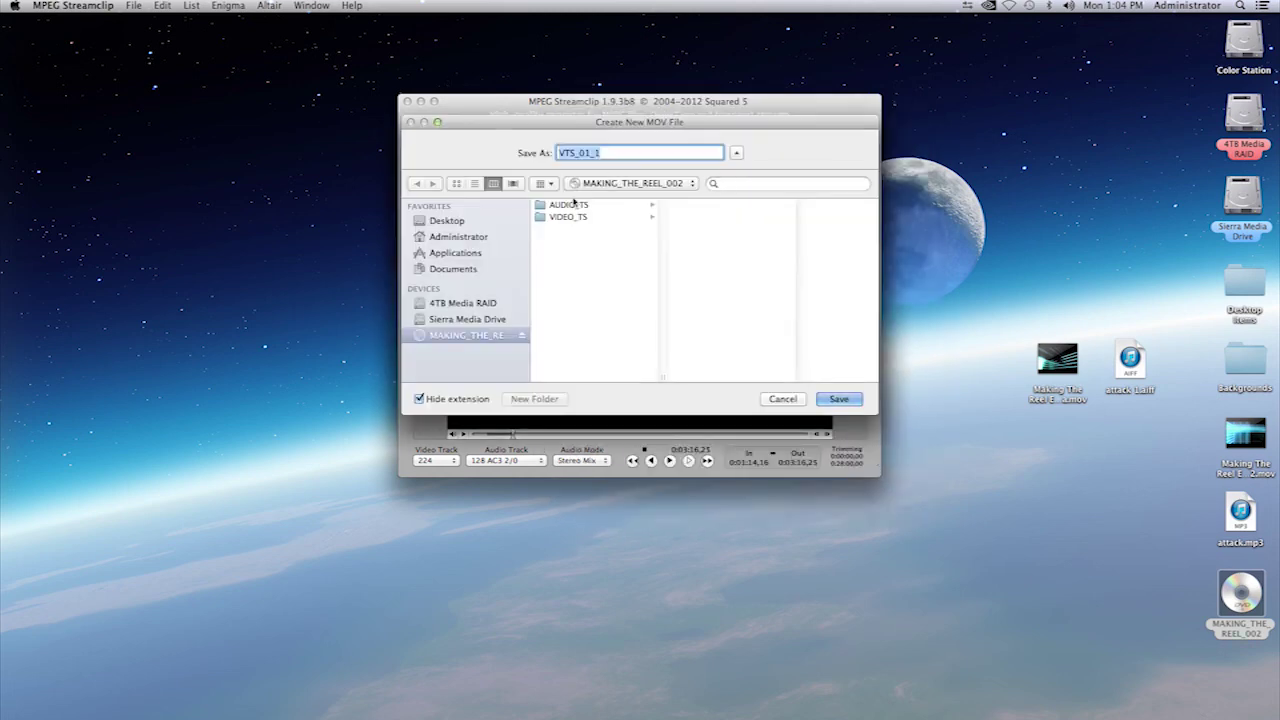
left_click(446, 220)
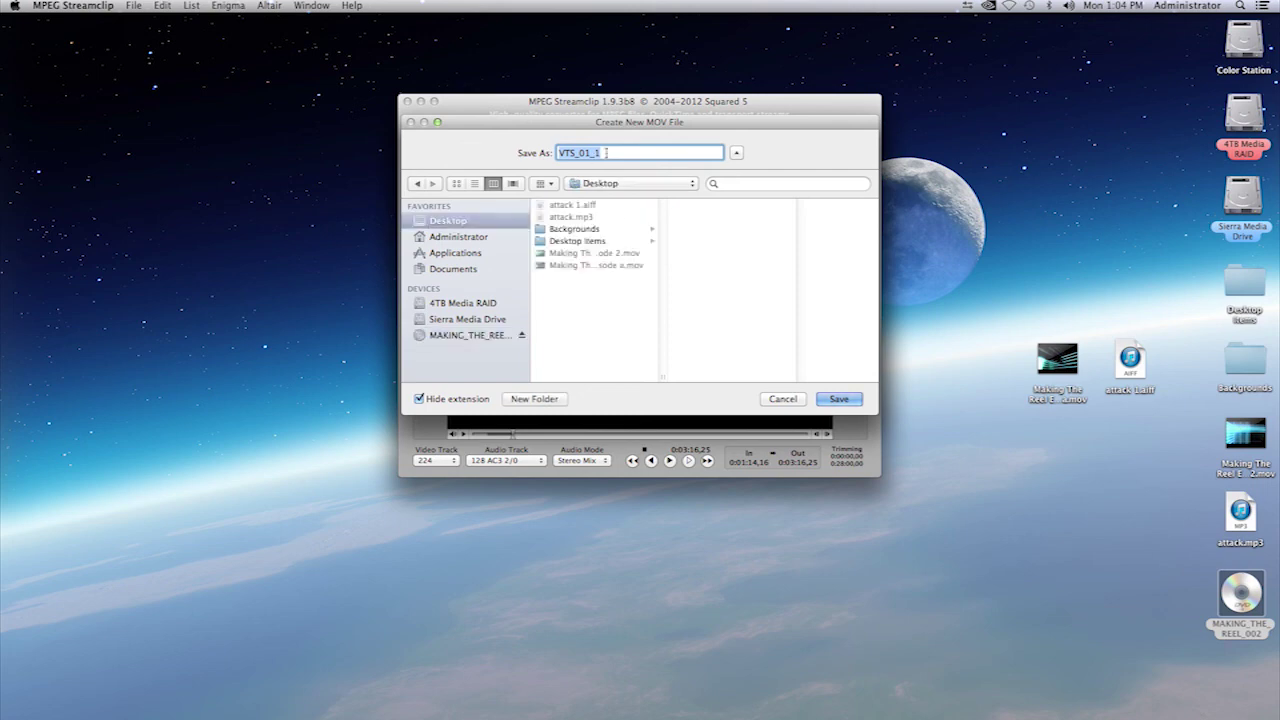
type("DVD")
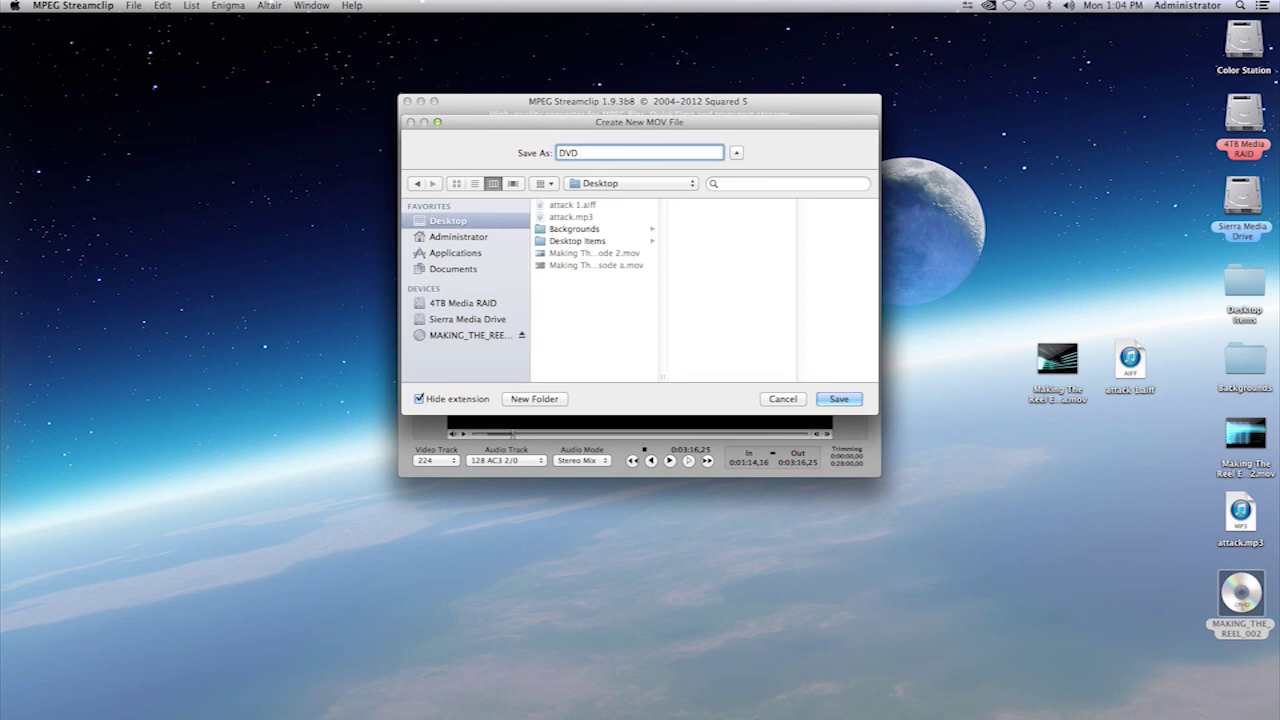
type(" clip")
left_click(836, 400)
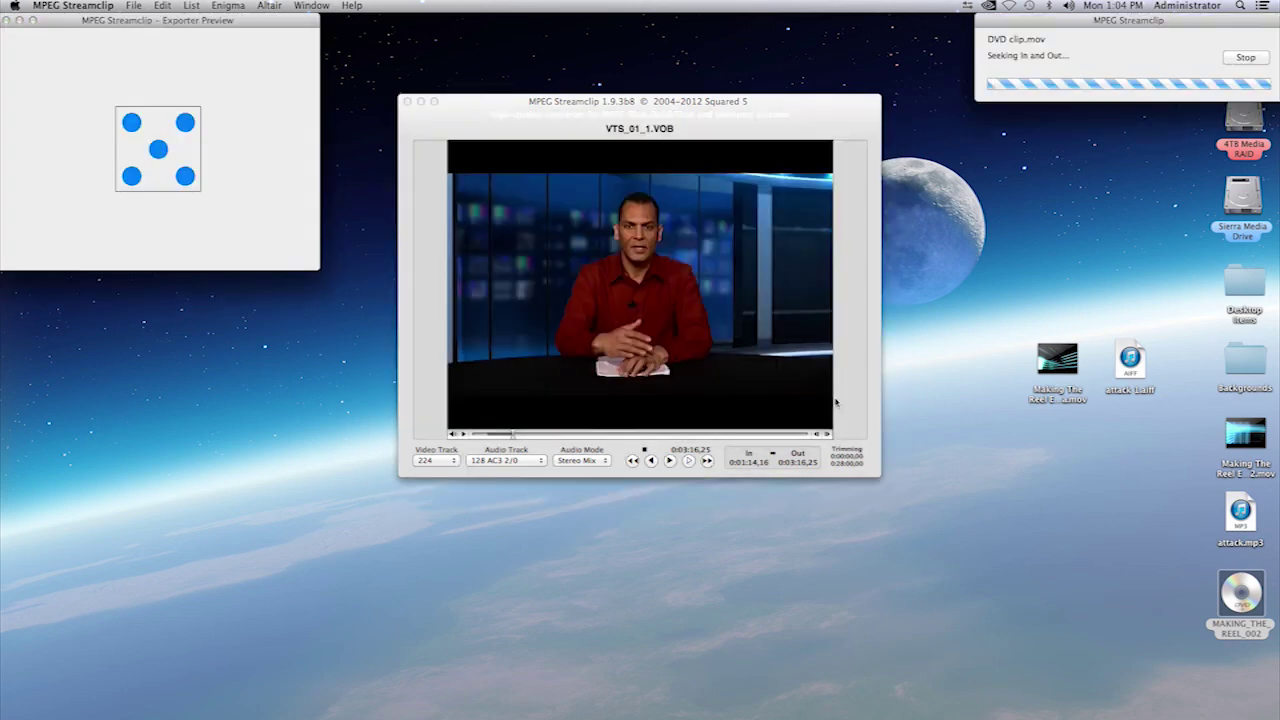